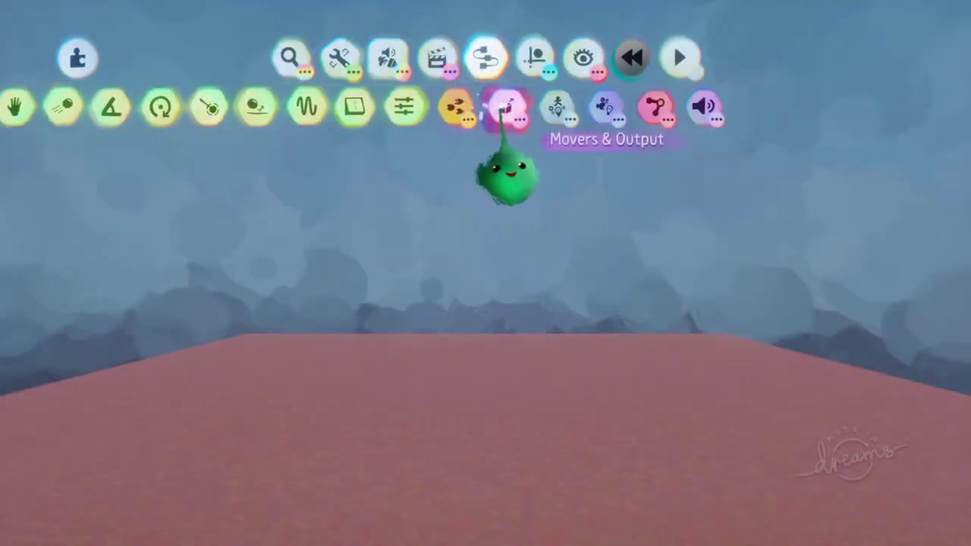
pyautogui.click(440, 105)
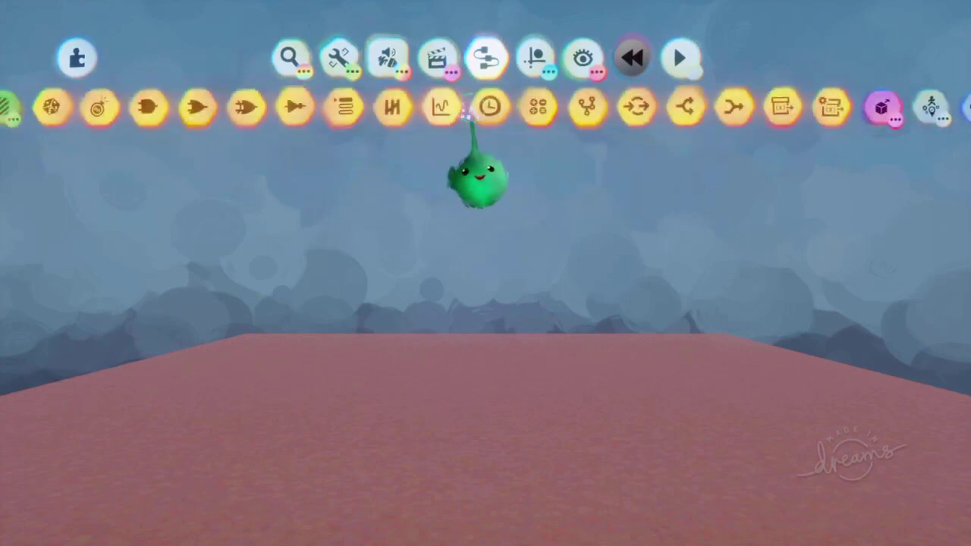
pyautogui.moveTo(554, 398); pyautogui.dragTo(438, 220, button='middle')
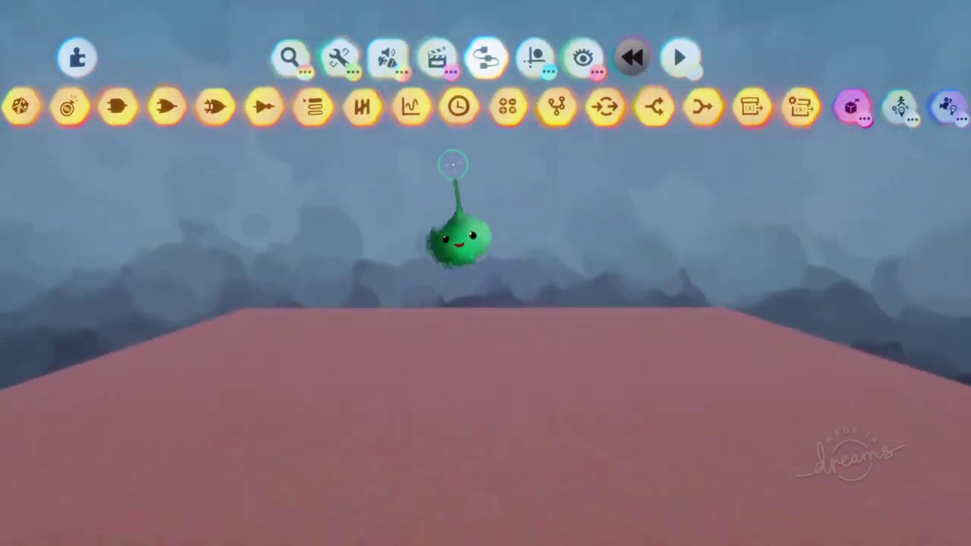
pyautogui.press('Escape')
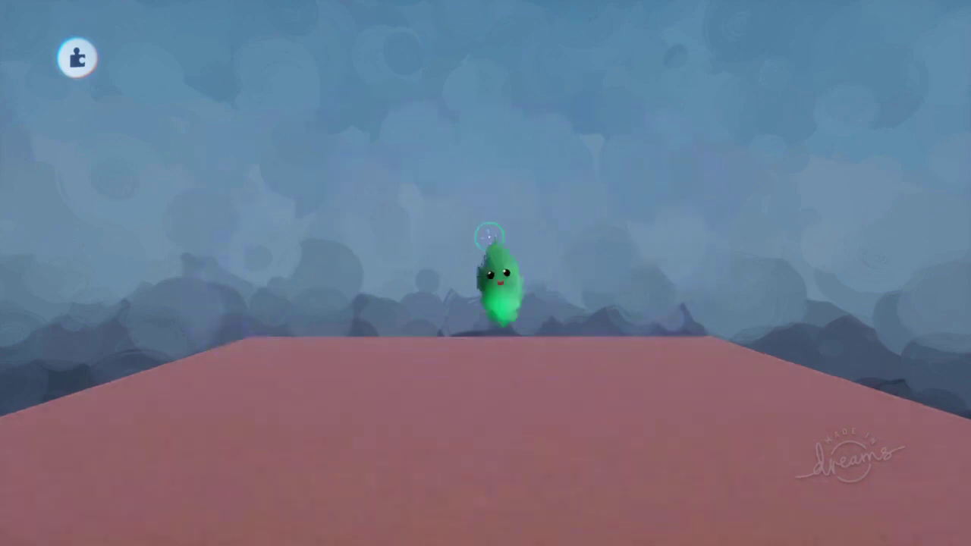
pyautogui.press('Escape')
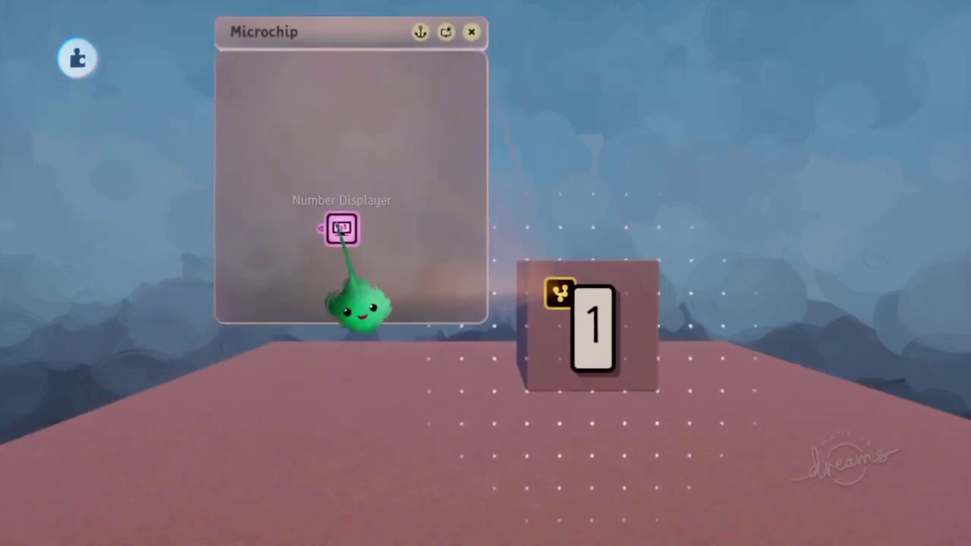
# Move the Number Displayer lower in the cube's microchip, then add a Grab Sensor near the microchip's upper edge and open its settings.
pyautogui.moveTo(339, 228); pyautogui.dragTo(424, 270)
pyautogui.press('Tab')
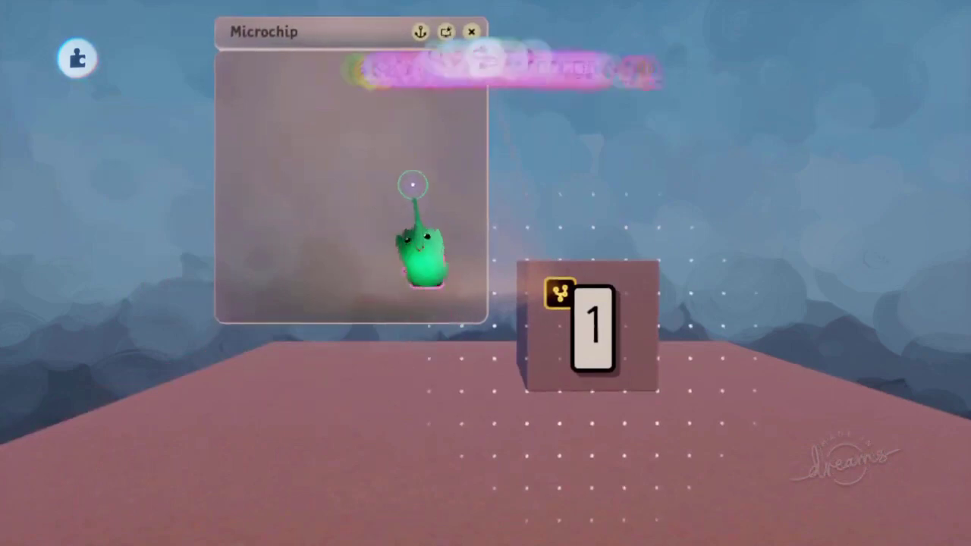
pyautogui.hscroll(-5, 455, 104)
pyautogui.click(319, 105)
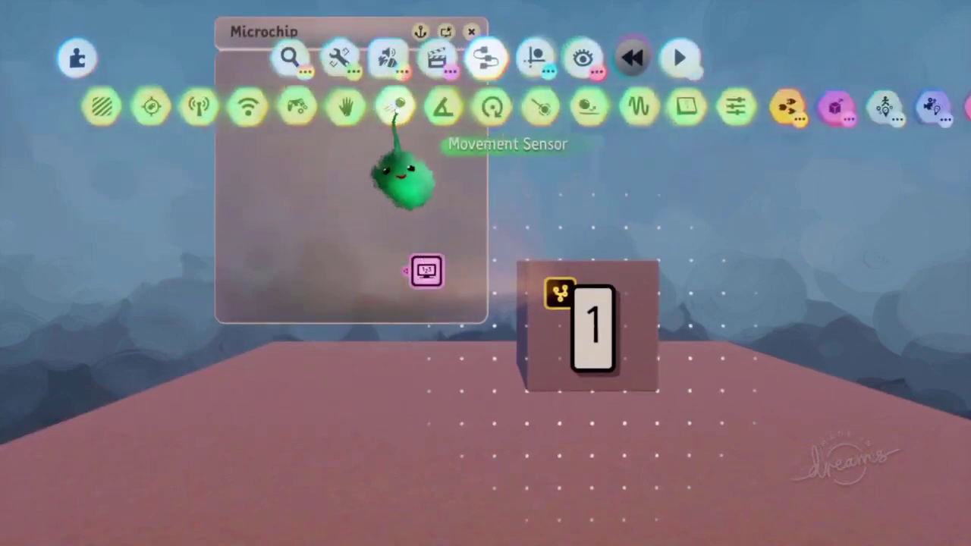
pyautogui.click(352, 106)
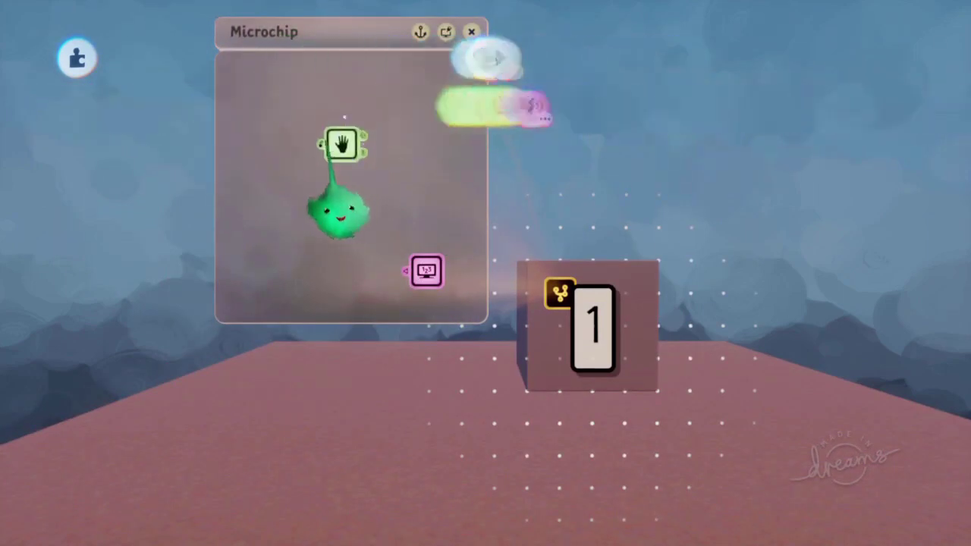
pyautogui.click(319, 224)
pyautogui.moveTo(481, 163); pyautogui.dragTo(212, 257)
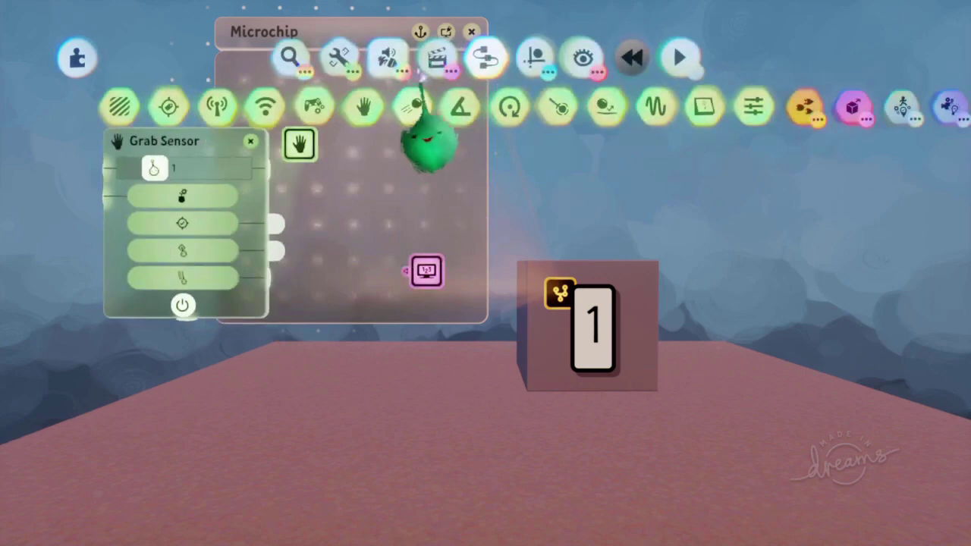
# Add a keyframe to the microchip beside the Grab Sensor and record a raised glow on the cube in it.
pyautogui.click(437, 61)
pyautogui.click(440, 105)
pyautogui.click(410, 154)
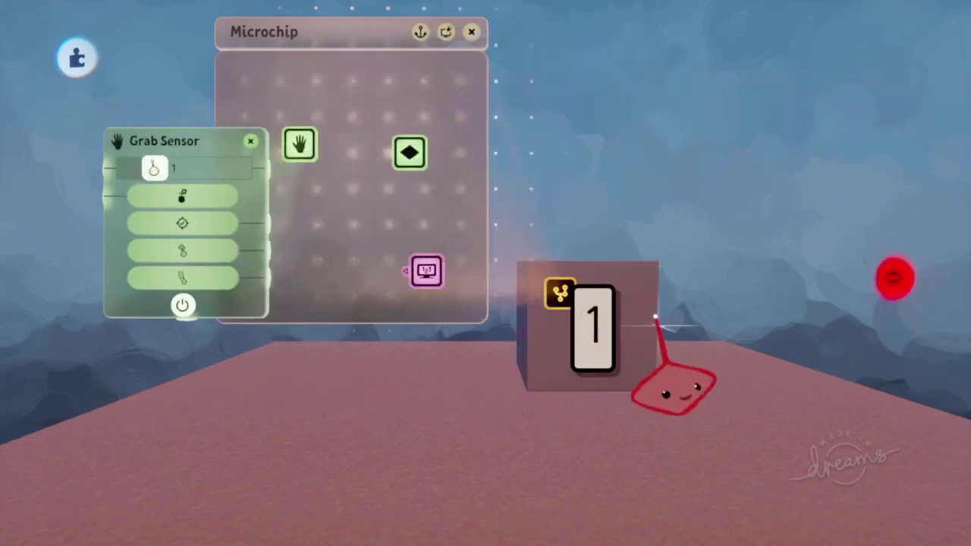
pyautogui.click(640, 338)
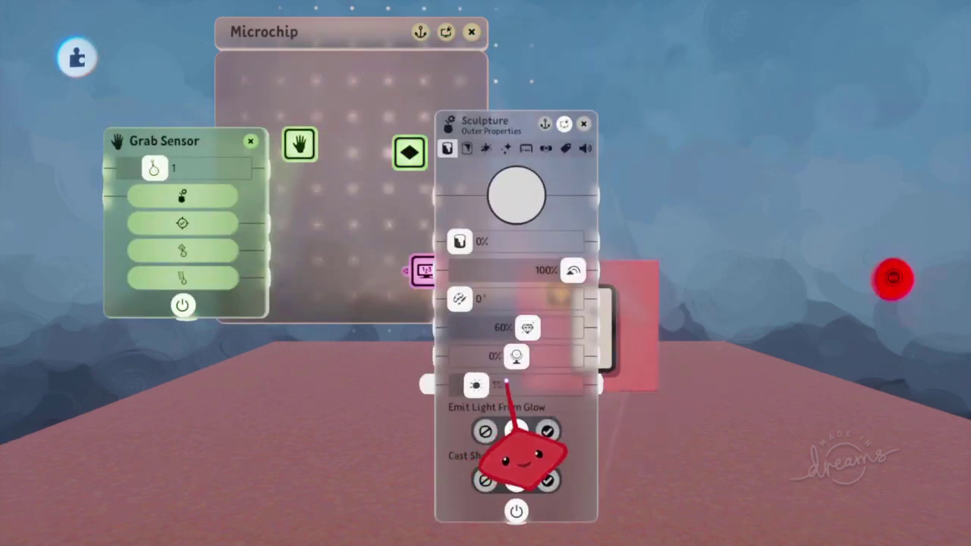
pyautogui.press('Escape')
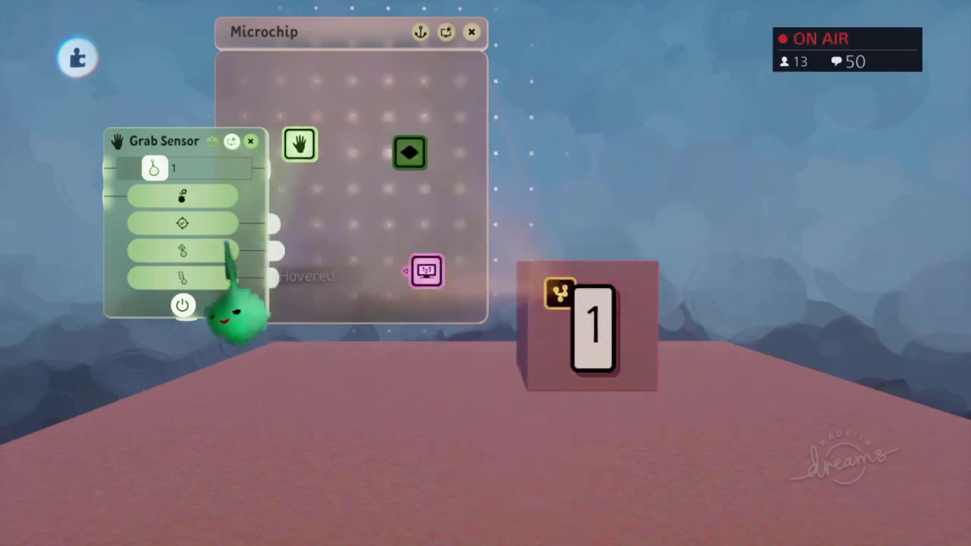
# Wire the Grab Sensor's Hovered output to the keyframe and test hovering over the cube in play mode.
pyautogui.moveTo(282, 244); pyautogui.dragTo(394, 182)
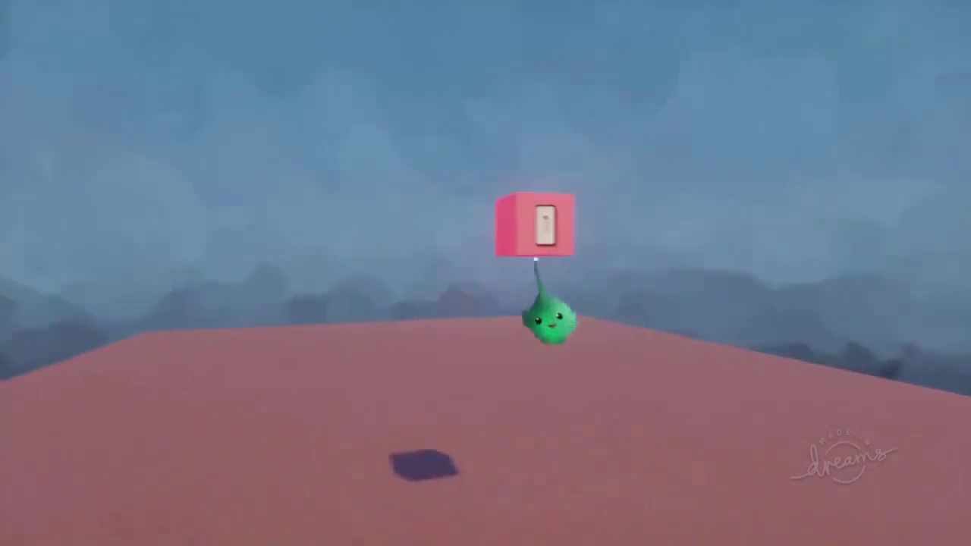
pyautogui.moveTo(548, 321); pyautogui.dragTo(429, 292)
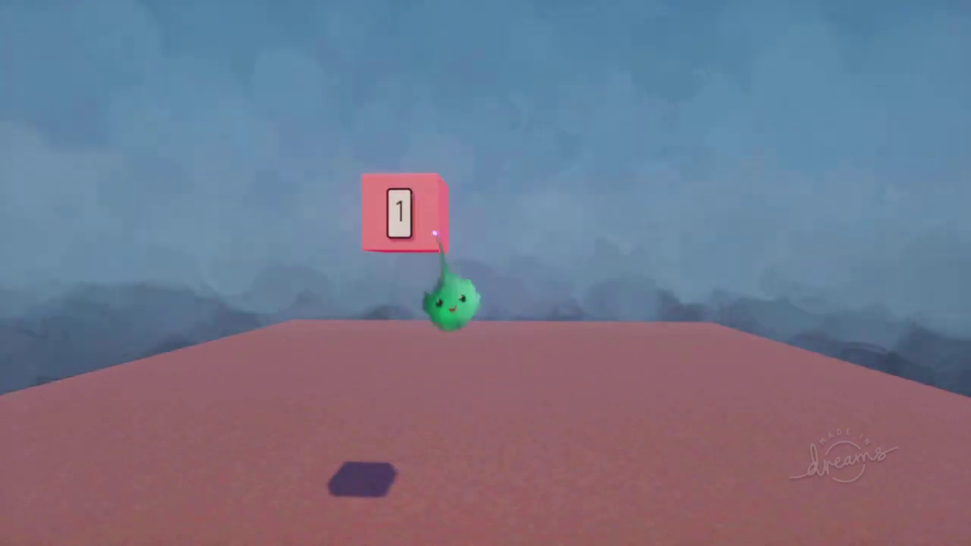
pyautogui.press('Escape')
pyautogui.click(311, 330)
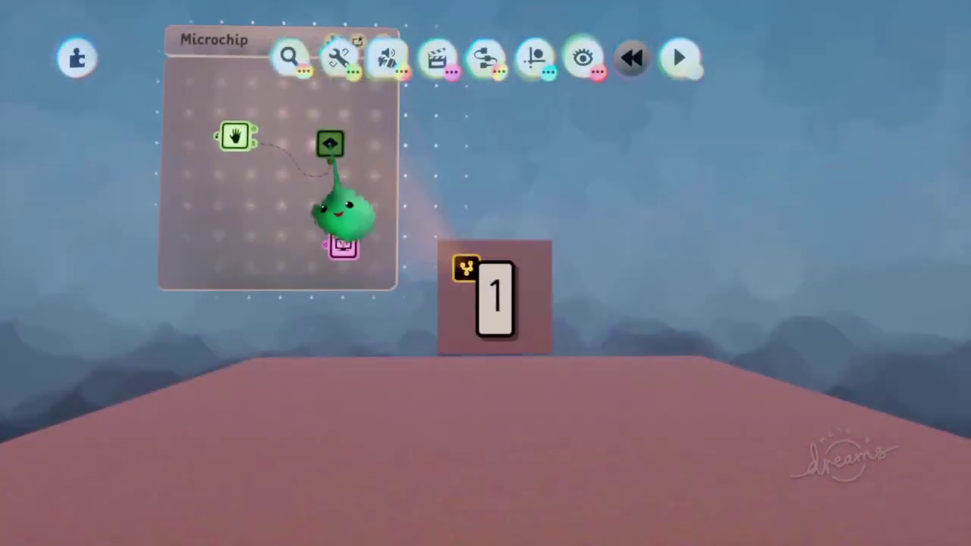
# Move the keyframe higher in the microchip and place a Doorway gadget between it and the Number Displayer.
pyautogui.moveTo(330, 145); pyautogui.dragTo(323, 101)
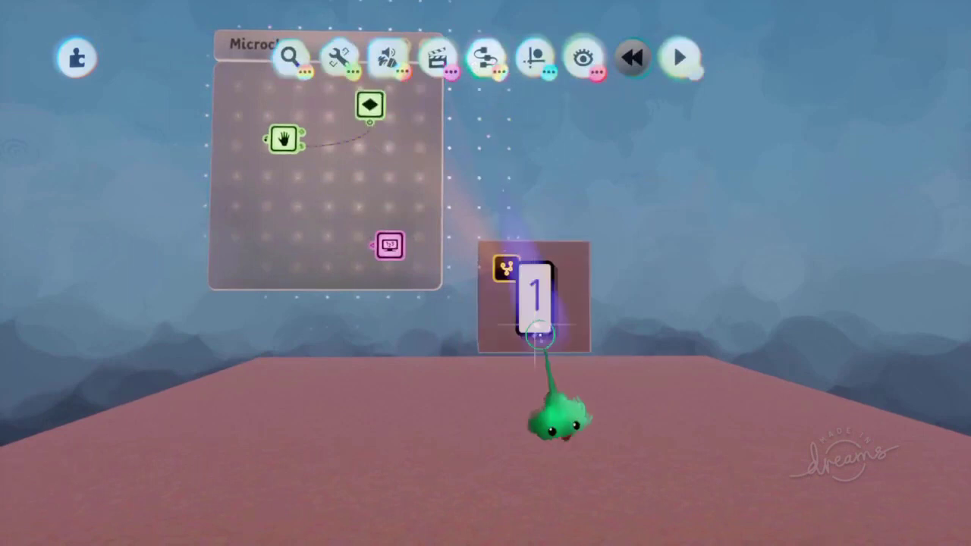
pyautogui.moveTo(506, 294); pyautogui.dragTo(476, 170, button='middle')
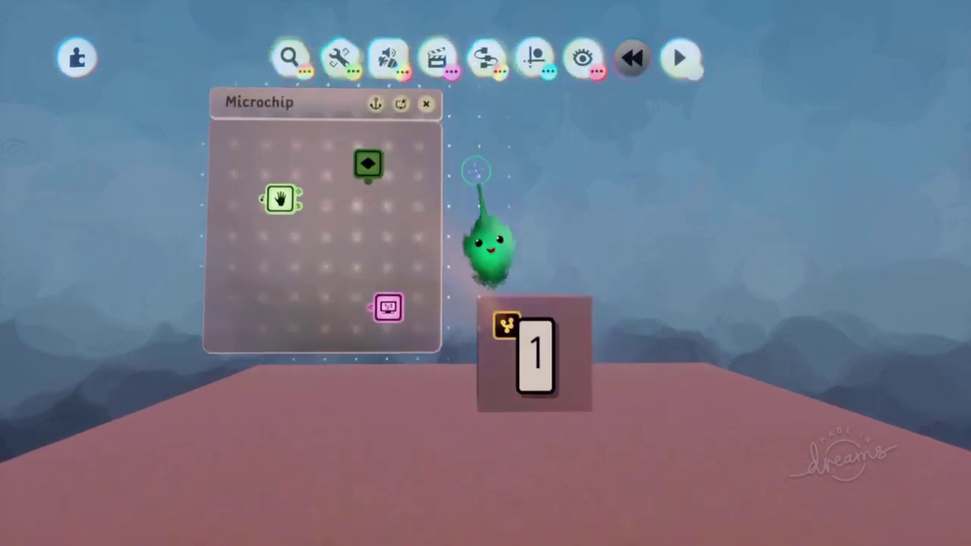
pyautogui.click(485, 59)
pyautogui.click(510, 107)
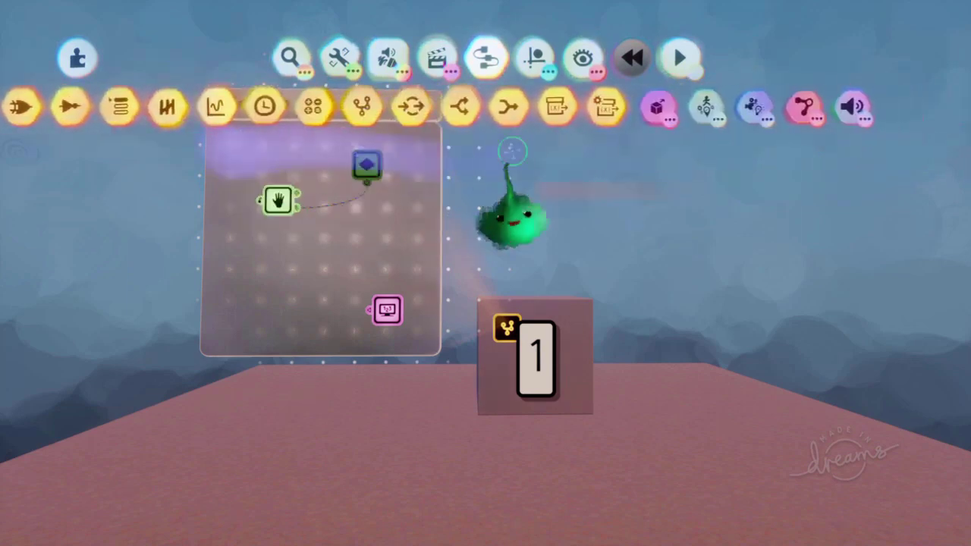
pyautogui.click(706, 106)
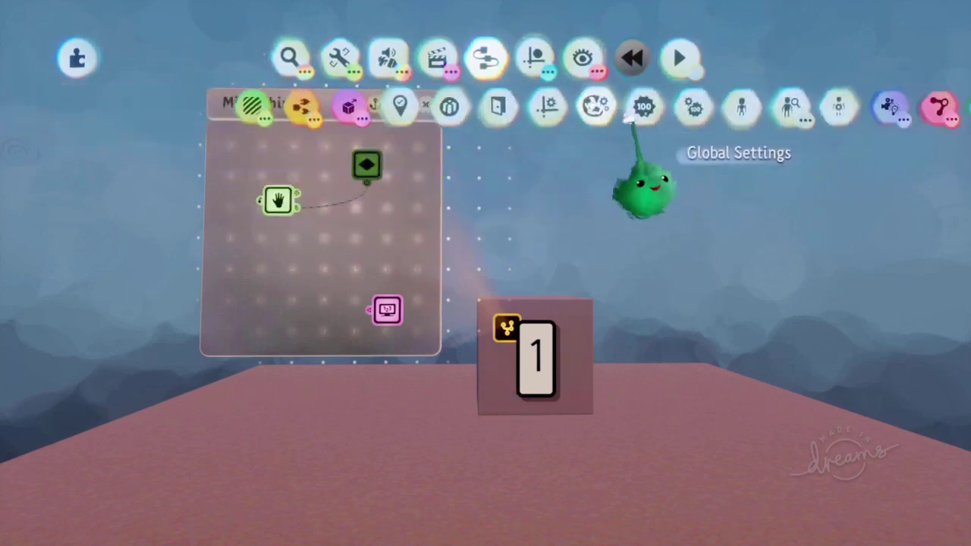
pyautogui.click(489, 108)
pyautogui.click(382, 216)
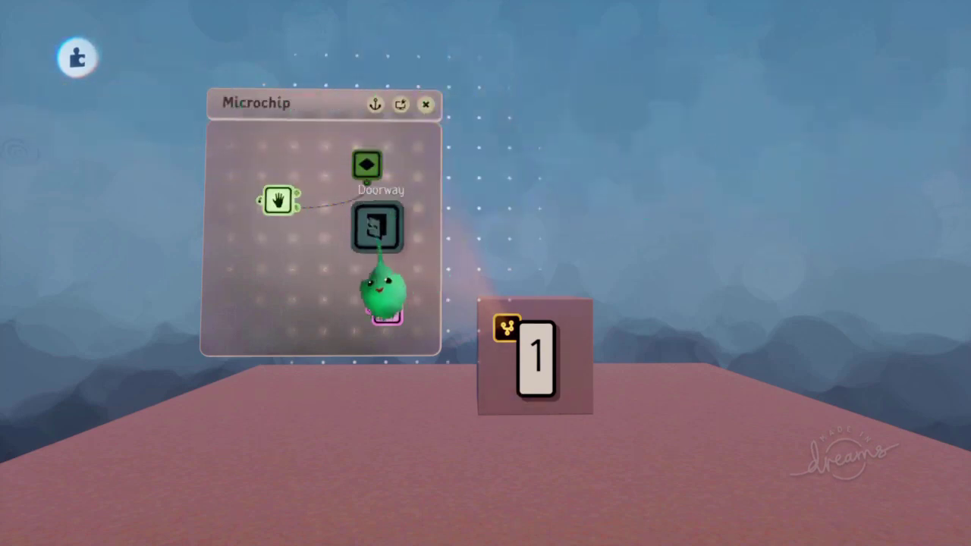
# Wire the Grab Sensor's output just above Hovered to the Doorway.
pyautogui.press('Escape')
pyautogui.click(281, 204)
pyautogui.click(279, 201)
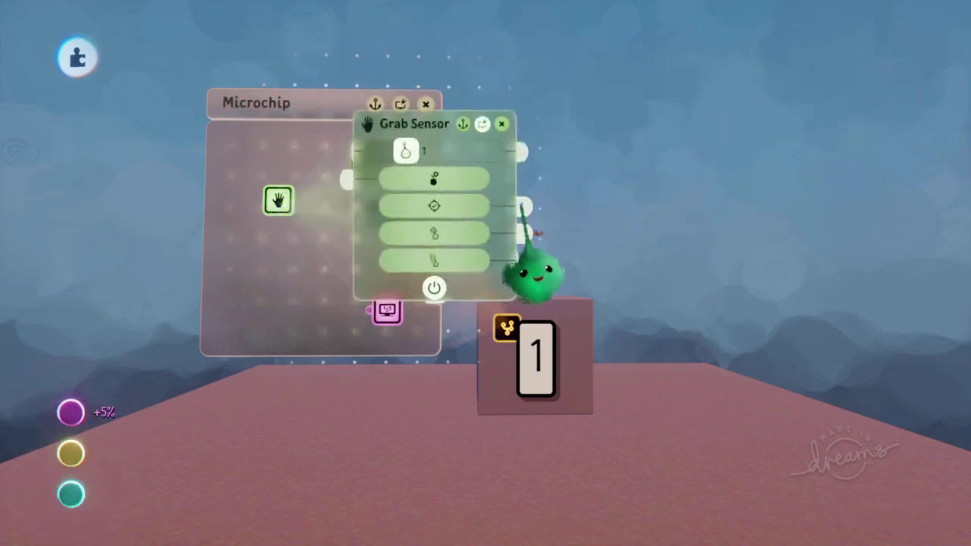
pyautogui.click(523, 207)
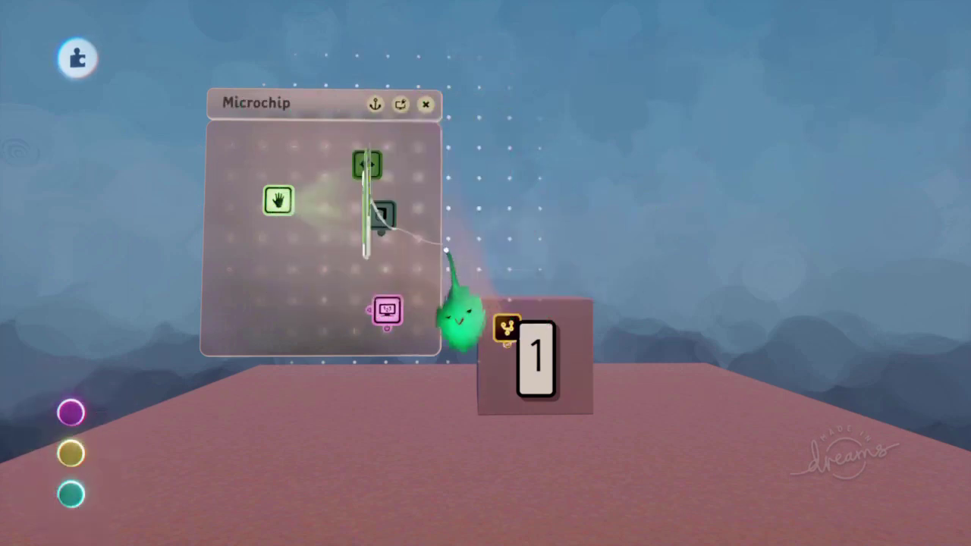
pyautogui.click(382, 235)
# Name the Doorway "To 1".
pyautogui.click(381, 215)
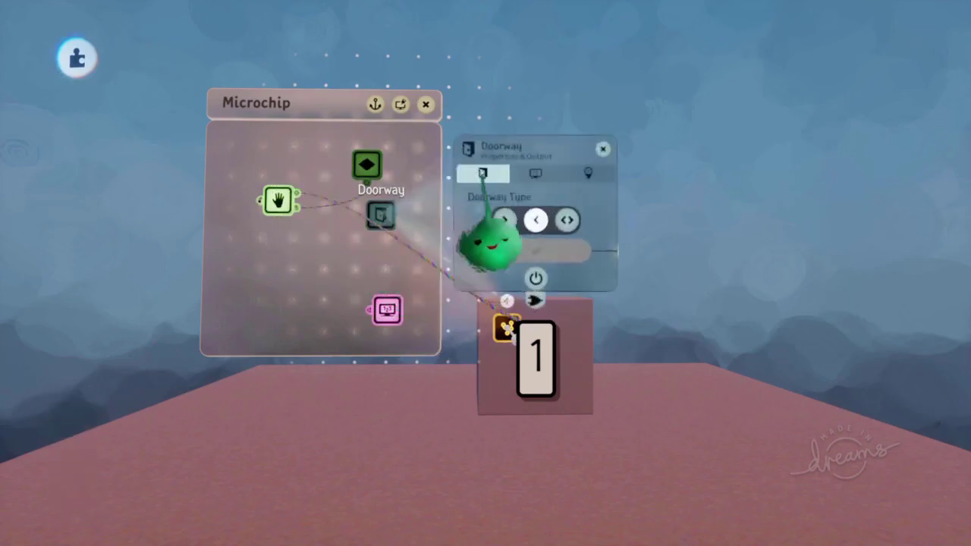
pyautogui.click(514, 251)
pyautogui.click(467, 379)
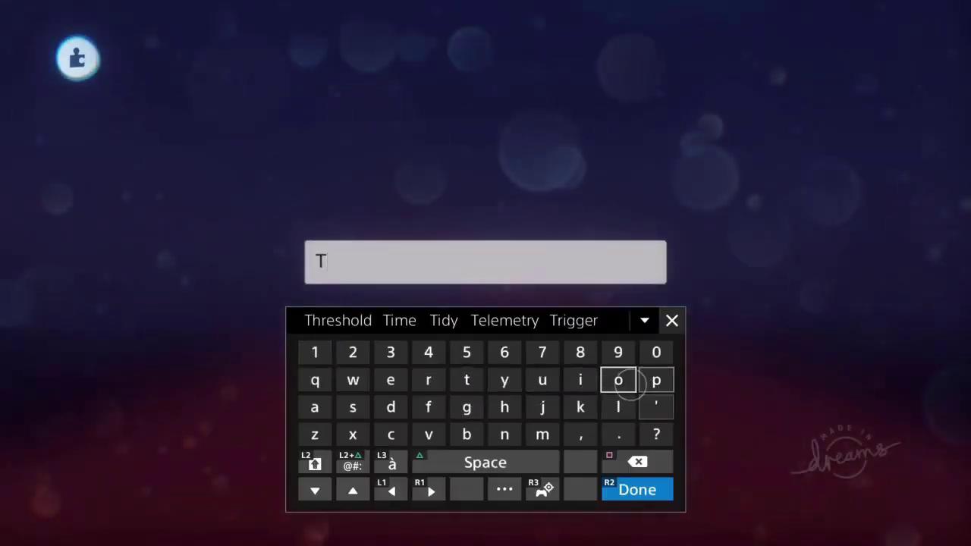
pyautogui.click(315, 352)
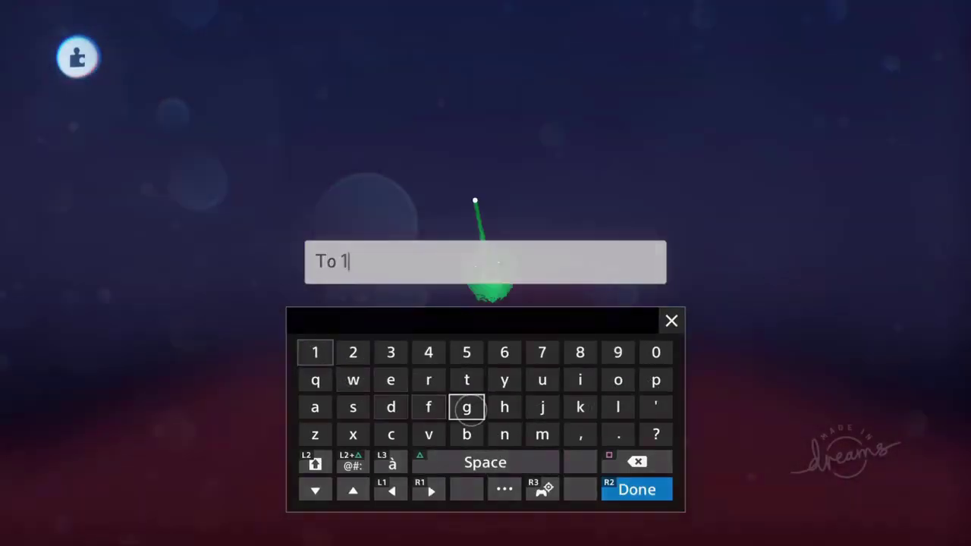
pyautogui.press('Return')
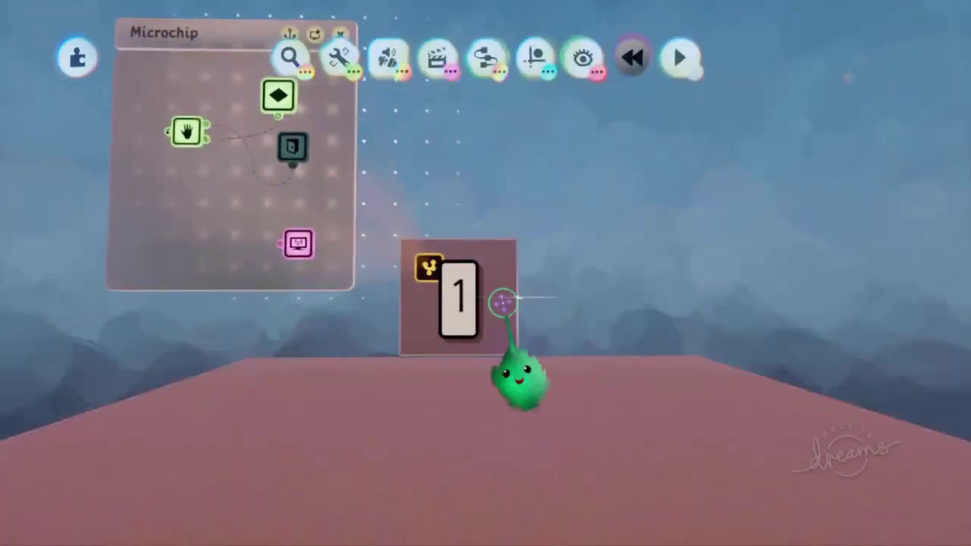
# Set the cube's Imp Interaction to Grab in its physical properties, and test the doorway by grabbing the cube.
pyautogui.click(502, 297)
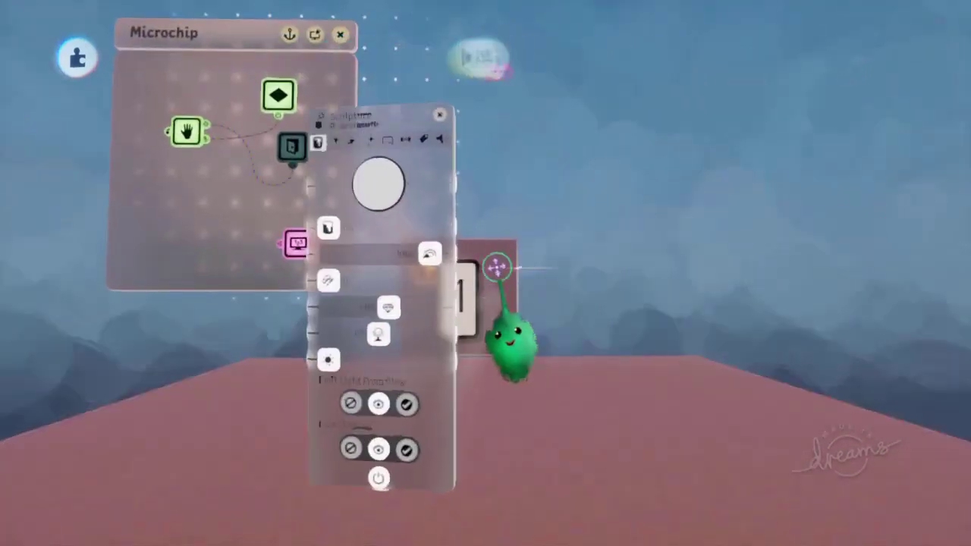
pyautogui.click(380, 129)
pyautogui.moveTo(379, 292)
pyautogui.mouseDown()
pyautogui.moveTo(648, 208)
pyautogui.moveTo(682, 225)
pyautogui.mouseUp()
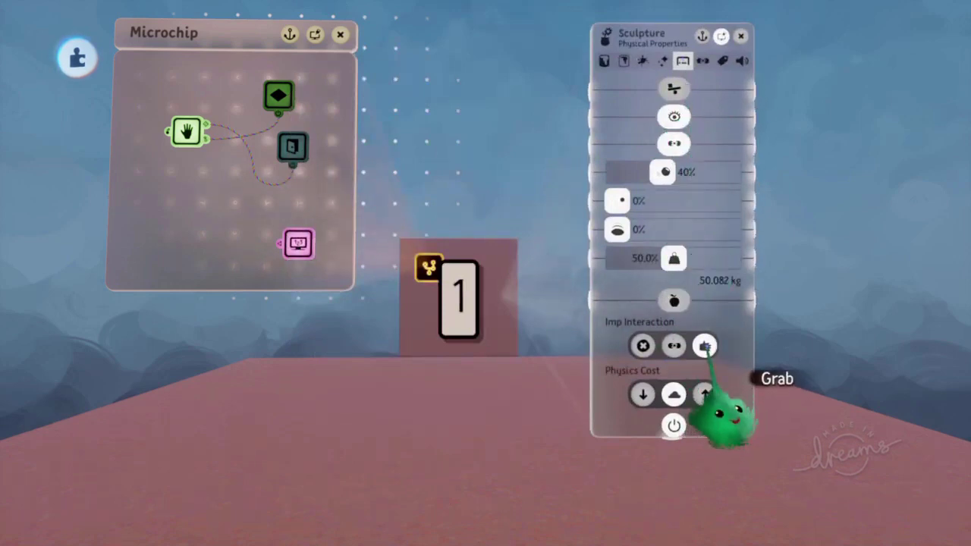
pyautogui.press('Escape')
pyautogui.press('Escape')
pyautogui.click(352, 379)
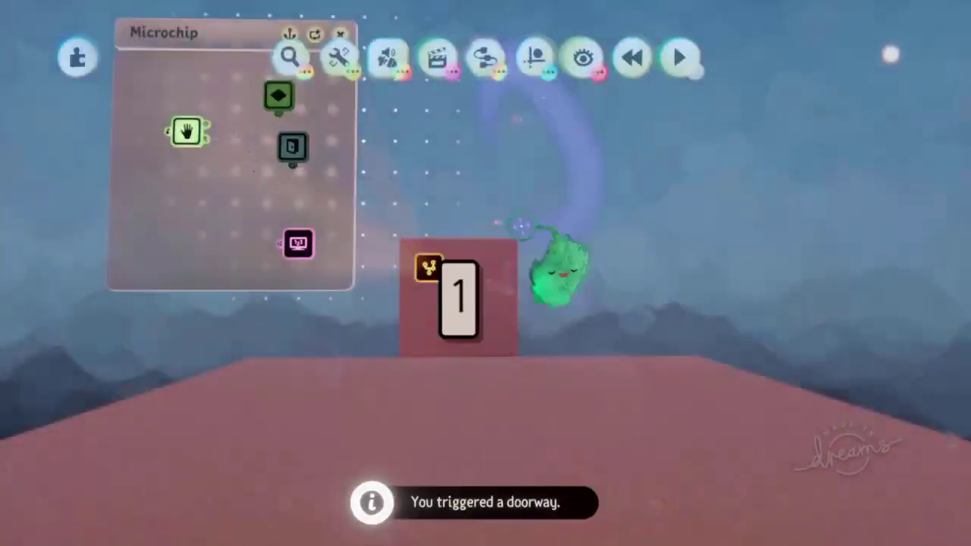
pyautogui.press('Left')
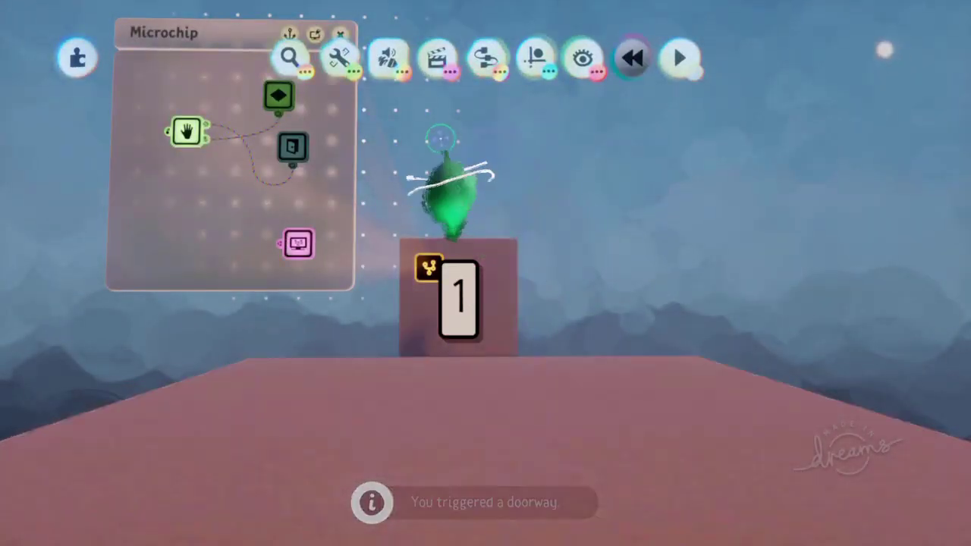
# Clone the cube twice to form a row of three, numbering the copies 2 and 3.
pyautogui.press('Right')
pyautogui.moveTo(567, 351); pyautogui.dragTo(505, 348)
pyautogui.moveTo(628, 330); pyautogui.dragTo(651, 360)
pyautogui.press('Right')
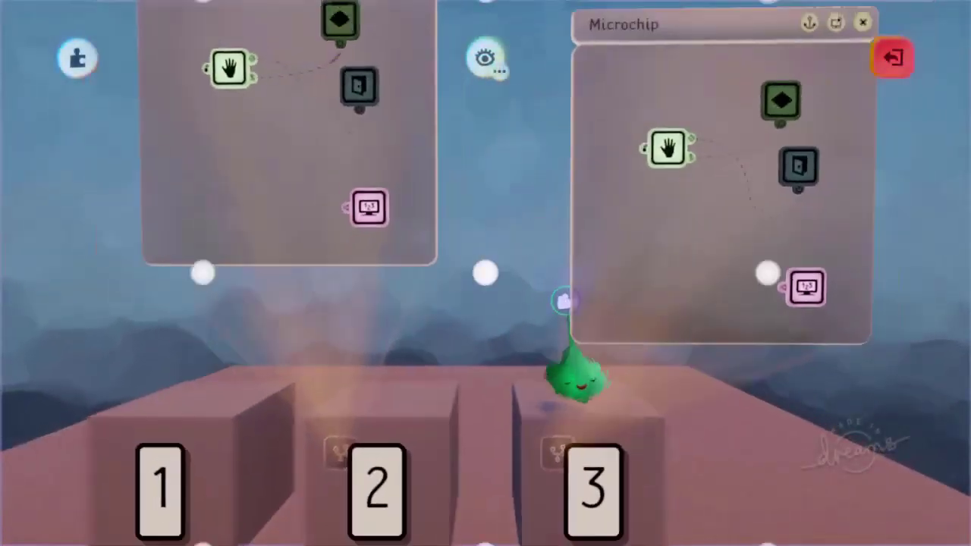
# Frame the three numbered cubes in the camera editor and exit it.
pyautogui.scroll(-3, 563, 302)
pyautogui.moveTo(589, 364); pyautogui.dragTo(585, 354, button='middle')
pyautogui.press('Escape')
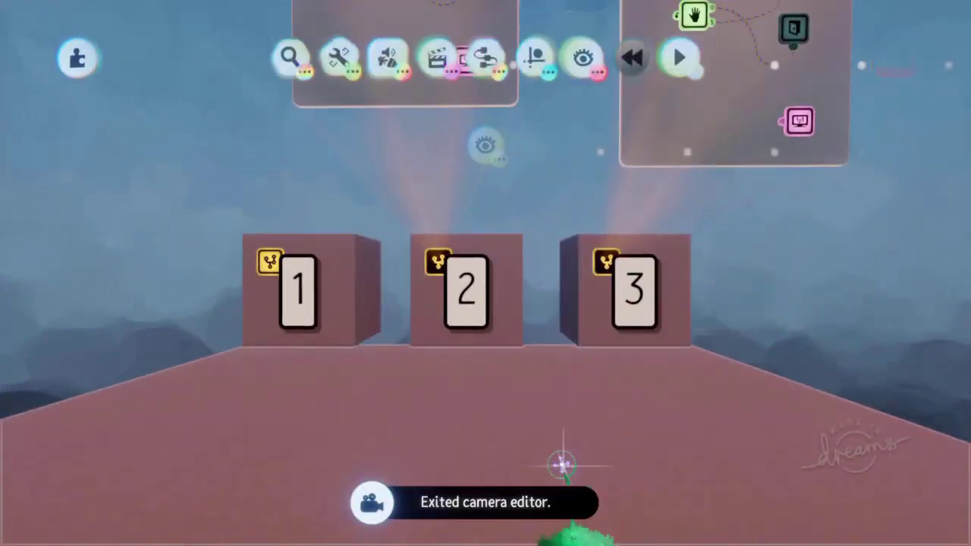
# Delete the floor beneath the cubes and close the open microchips of cubes 2 and 3.
pyautogui.press('Delete')
pyautogui.moveTo(488, 353); pyautogui.dragTo(546, 350, button='middle')
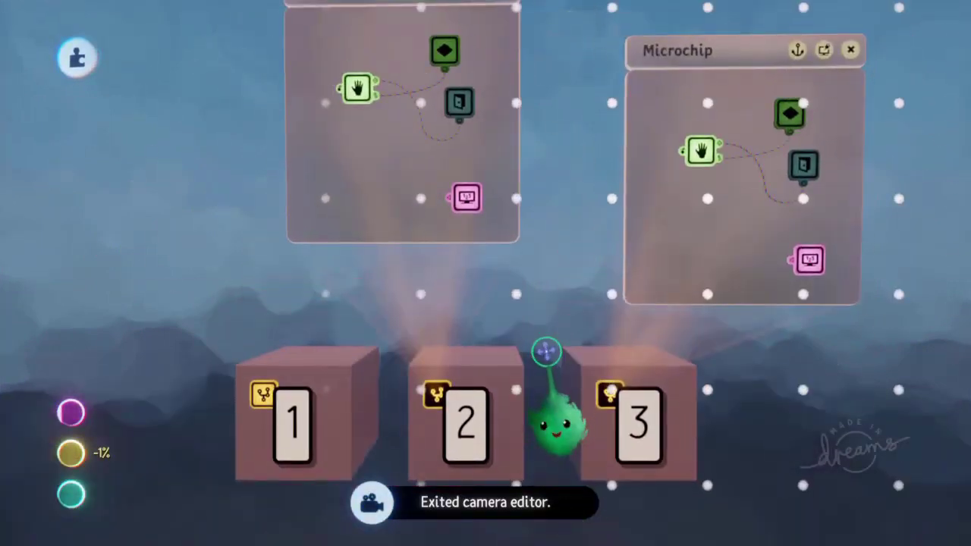
pyautogui.press('Escape')
pyautogui.press('Escape')
pyautogui.scroll(-2, 492, 389)
pyautogui.scroll(-2, 539, 241)
pyautogui.moveTo(540, 240); pyautogui.dragTo(569, 287, button='middle')
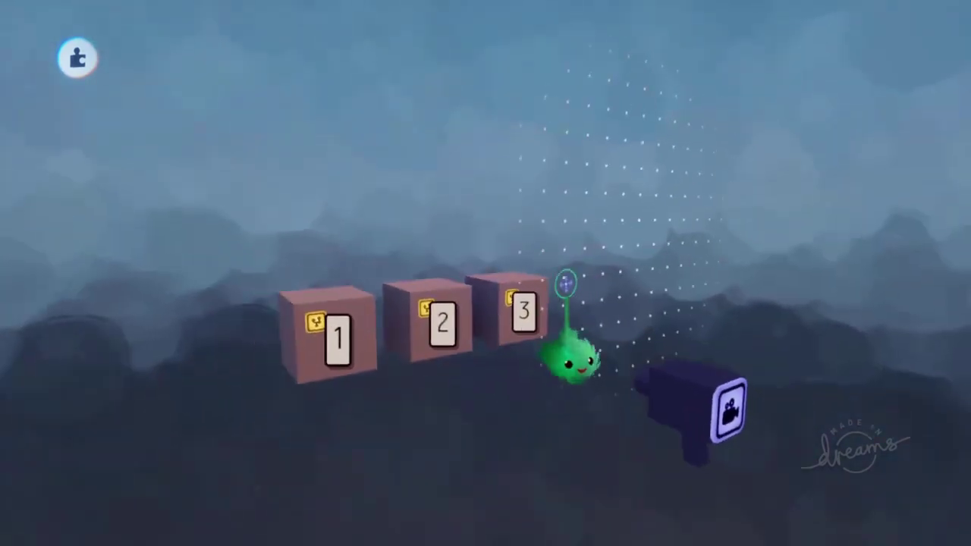
# Save the creation as a scene titled Hub and go back to the list of own creations.
pyautogui.press('Escape')
pyautogui.click(591, 397)
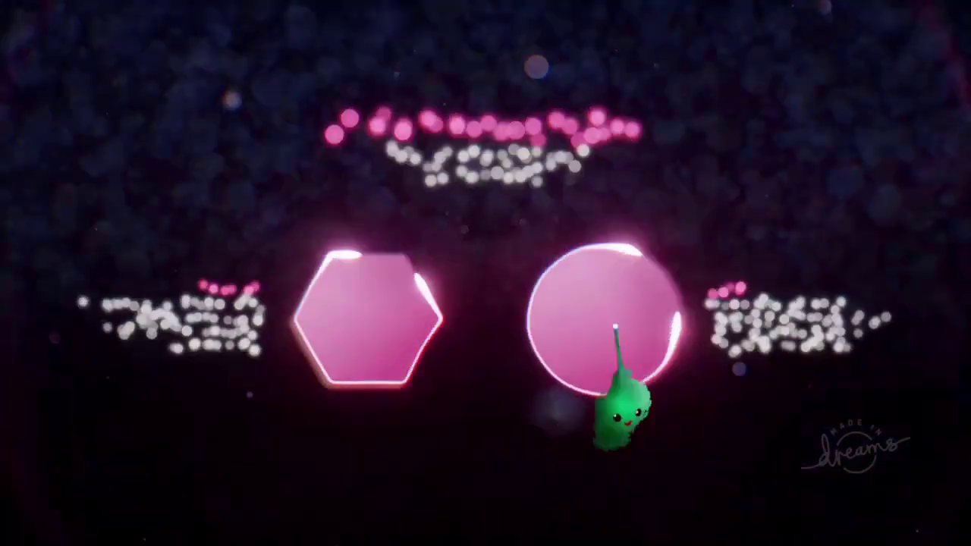
pyautogui.click(616, 328)
pyautogui.click(623, 337)
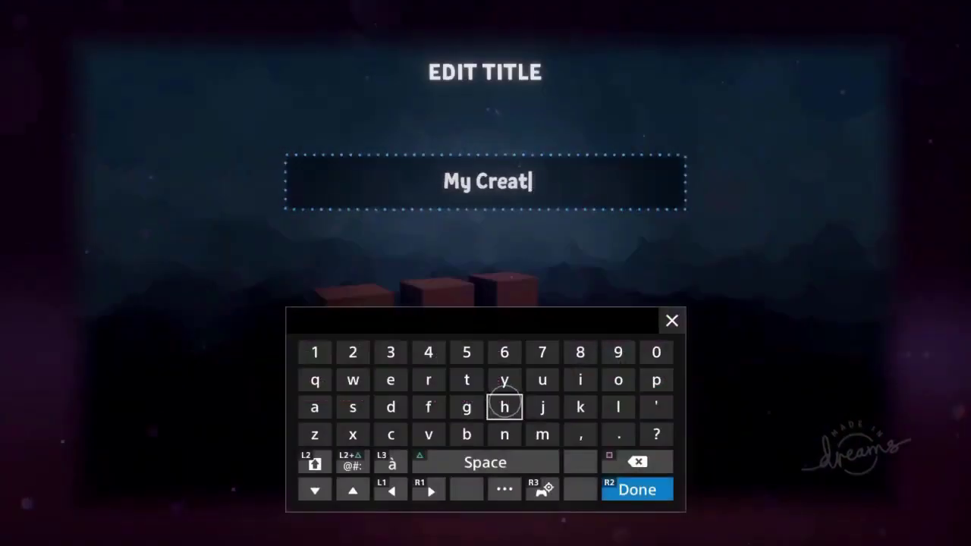
pyautogui.click(460, 430)
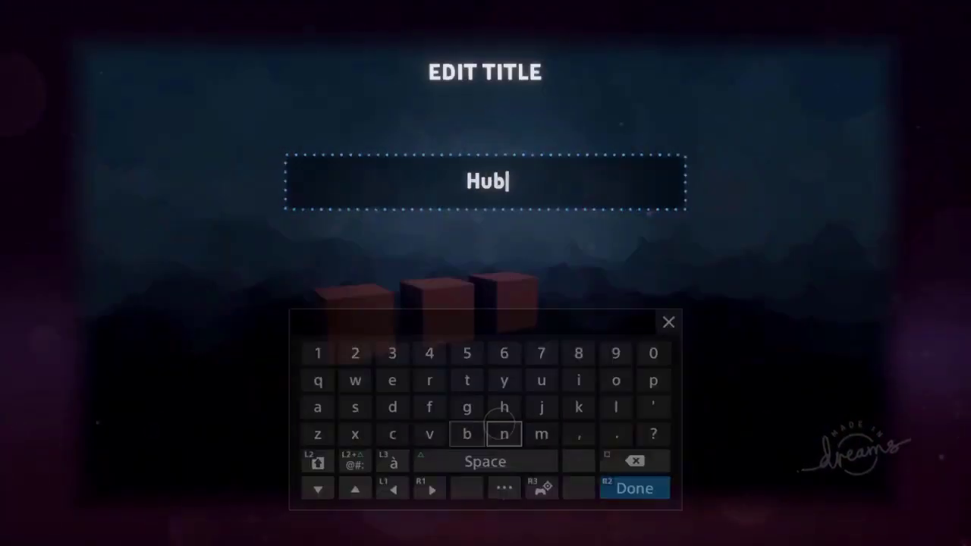
pyautogui.press('Return')
pyautogui.press('Escape')
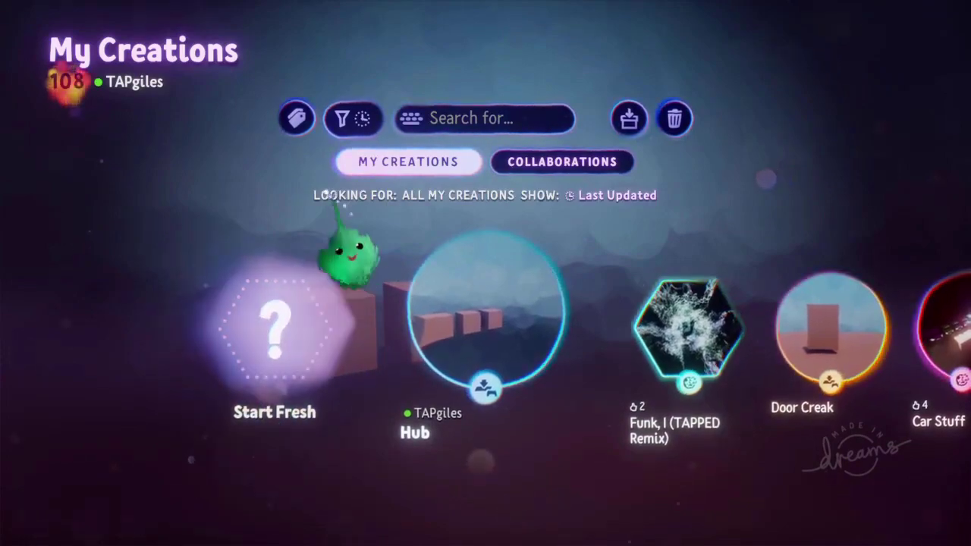
# Start a new scene from scratch and place a number displayer gadget in it.
pyautogui.click(287, 342)
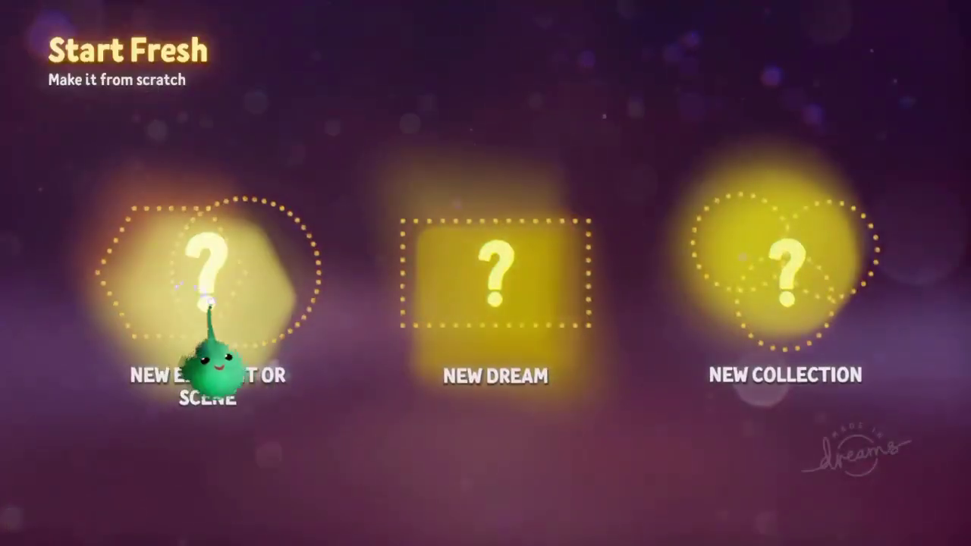
pyautogui.click(206, 326)
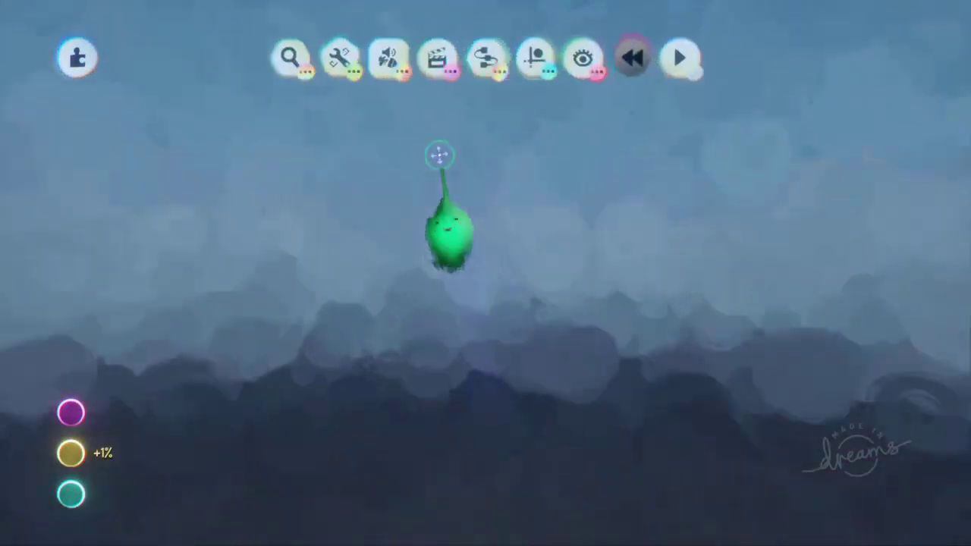
pyautogui.click(486, 57)
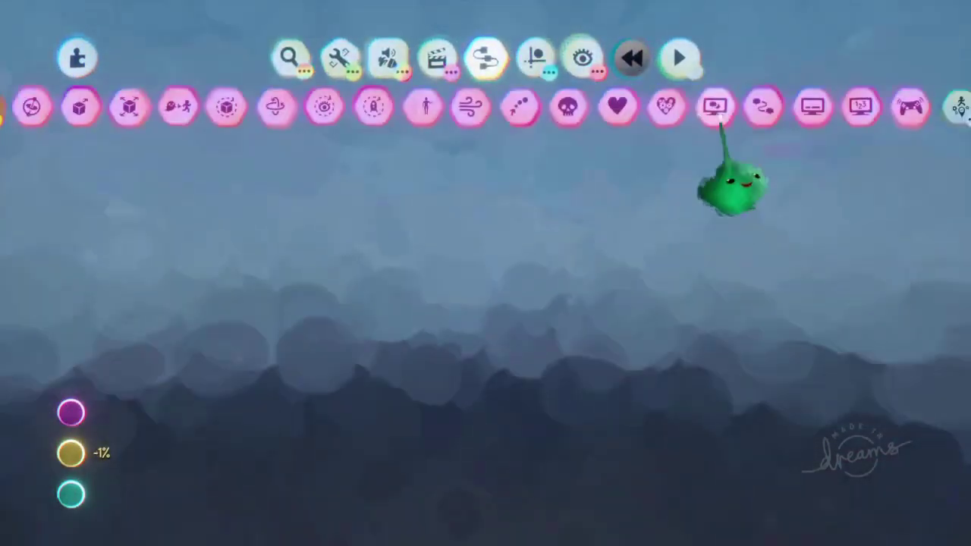
pyautogui.click(861, 104)
pyautogui.click(804, 310)
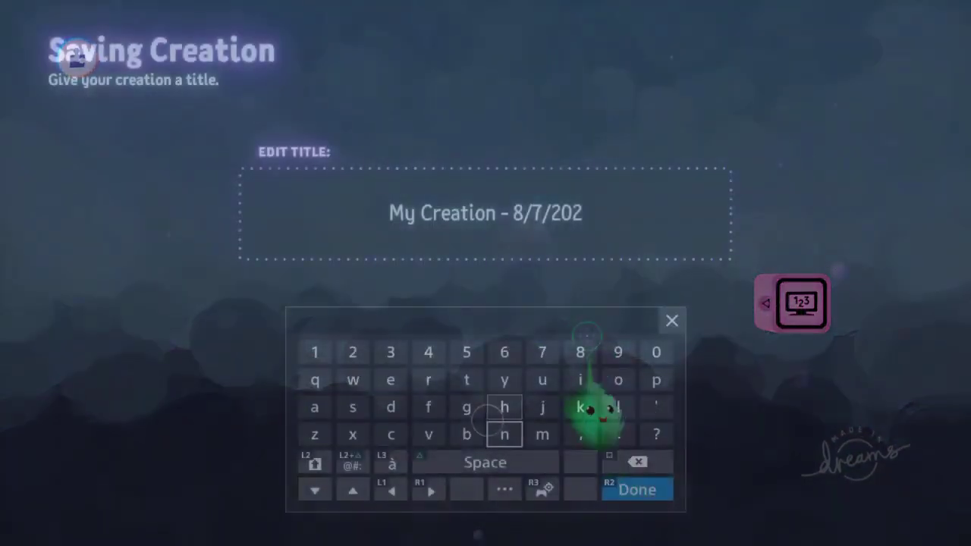
# Clear the default title of the number displayer scene, retitle it and save it.
pyautogui.press('BackSpace')
pyautogui.press('BackSpace')
pyautogui.press('BackSpace')
pyautogui.press('BackSpace')
pyautogui.press('BackSpace')
pyautogui.press('BackSpace')
pyautogui.press('BackSpace')
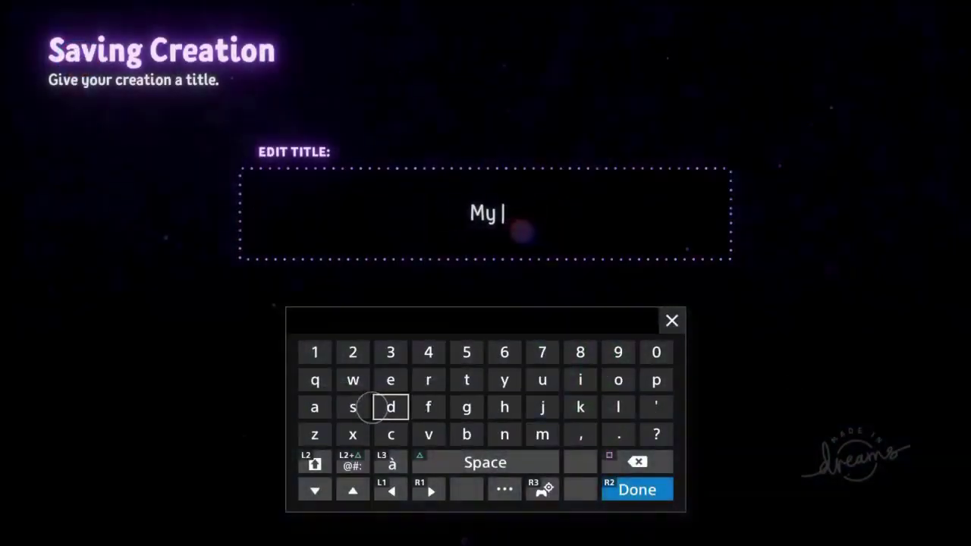
pyautogui.press('Return')
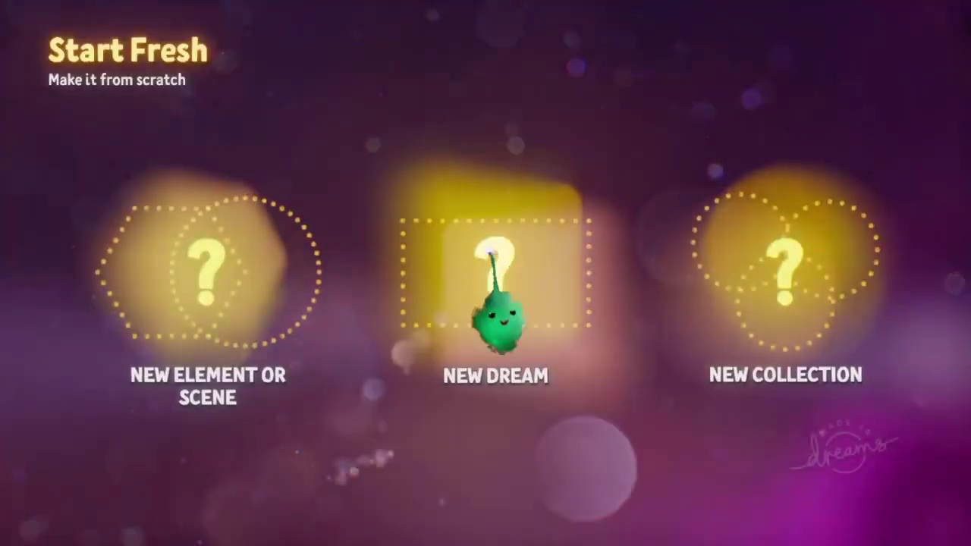
# Start a new dream from scratch and place the Hub scene in it.
pyautogui.click(497, 262)
pyautogui.click(485, 58)
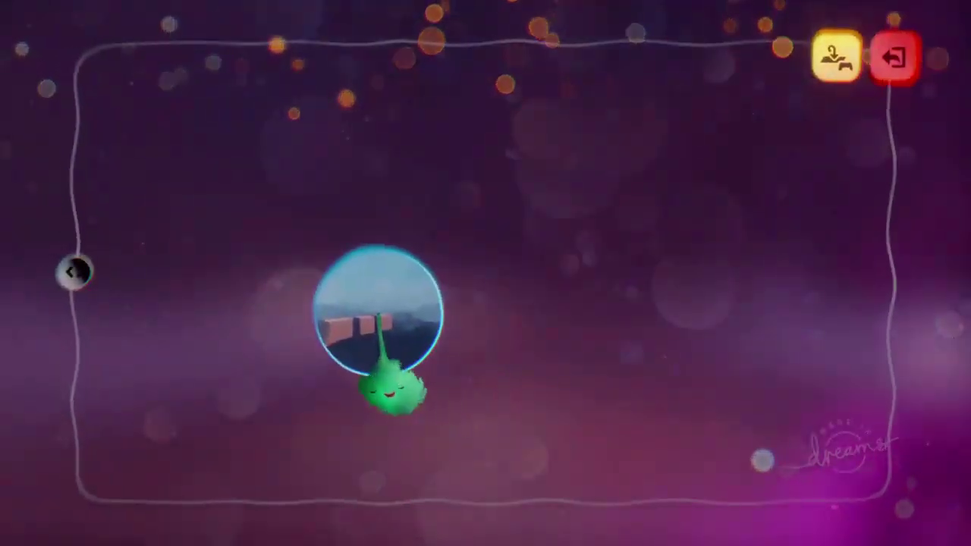
pyautogui.click(280, 292)
# Add three level scenes to the dream and link each of the Hub scene's doorways to one of them.
pyautogui.click(411, 59)
pyautogui.click(789, 298)
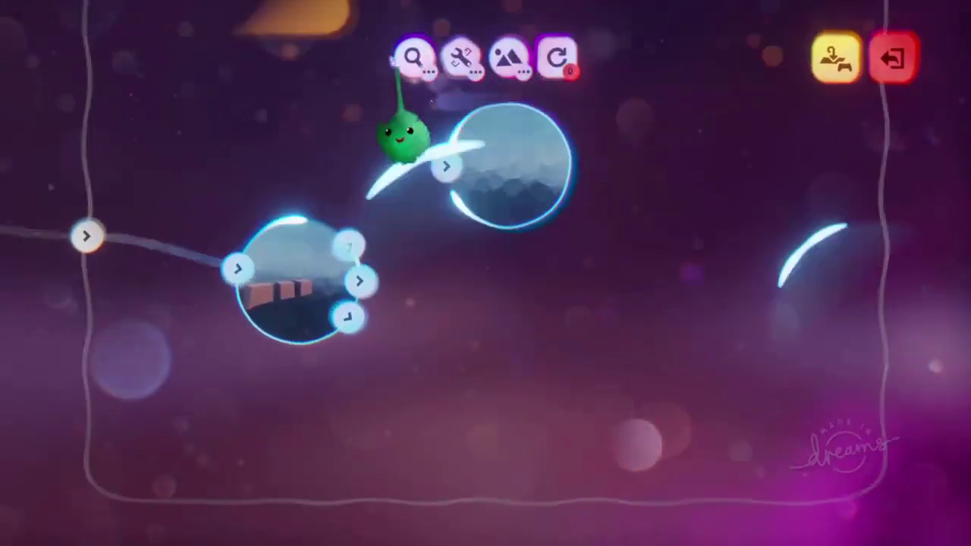
pyautogui.click(412, 57)
pyautogui.click(620, 312)
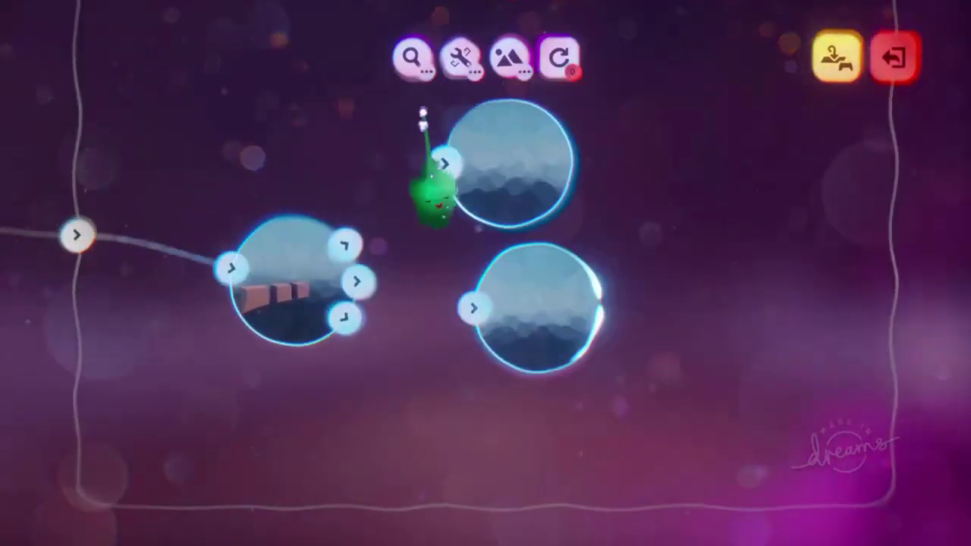
pyautogui.click(412, 59)
pyautogui.click(490, 332)
pyautogui.click(479, 391)
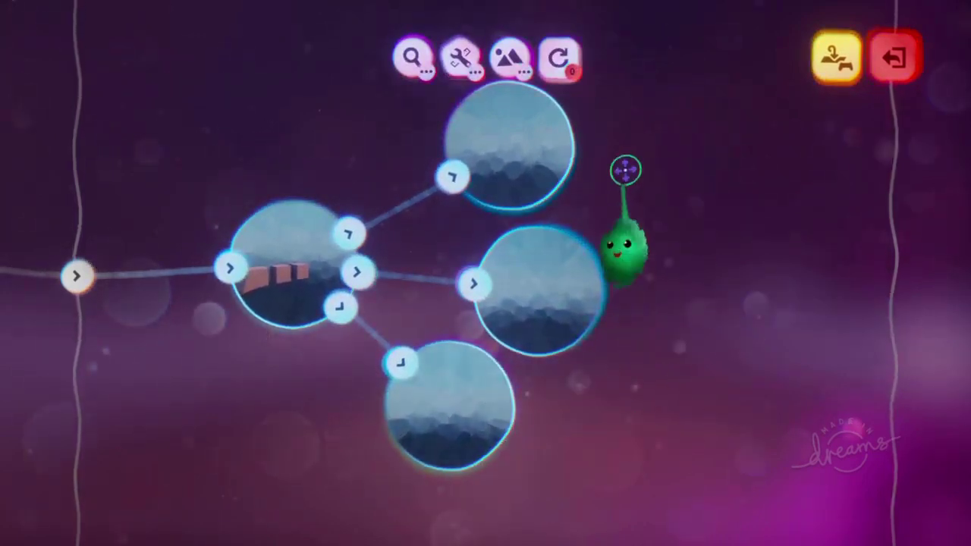
# Leave the dream editor and save the dream under the title My Creation - 8/7/2020.
pyautogui.click(892, 57)
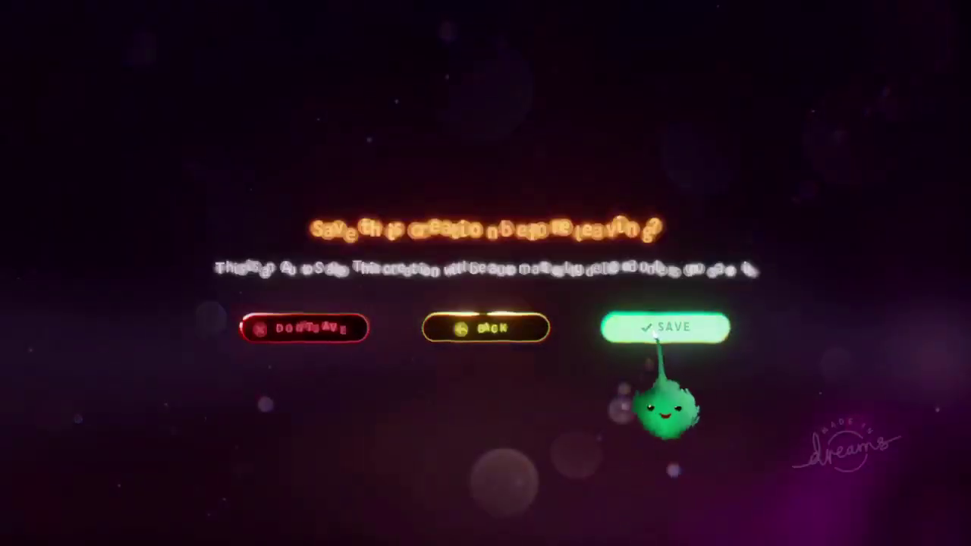
pyautogui.click(661, 328)
pyautogui.press('Return')
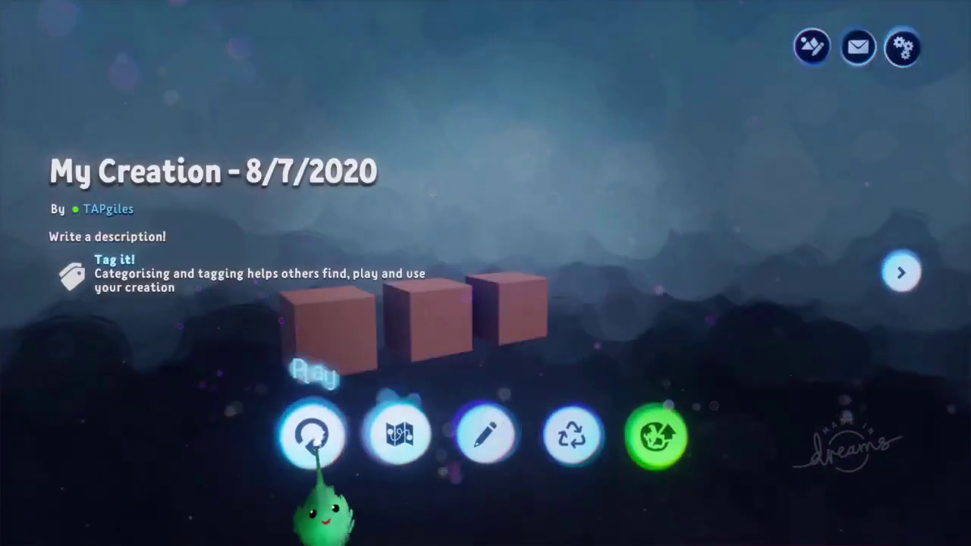
# Play the dream, test cube 2's doorway by grabbing the cube, and exit to the list of own creations.
pyautogui.click(312, 436)
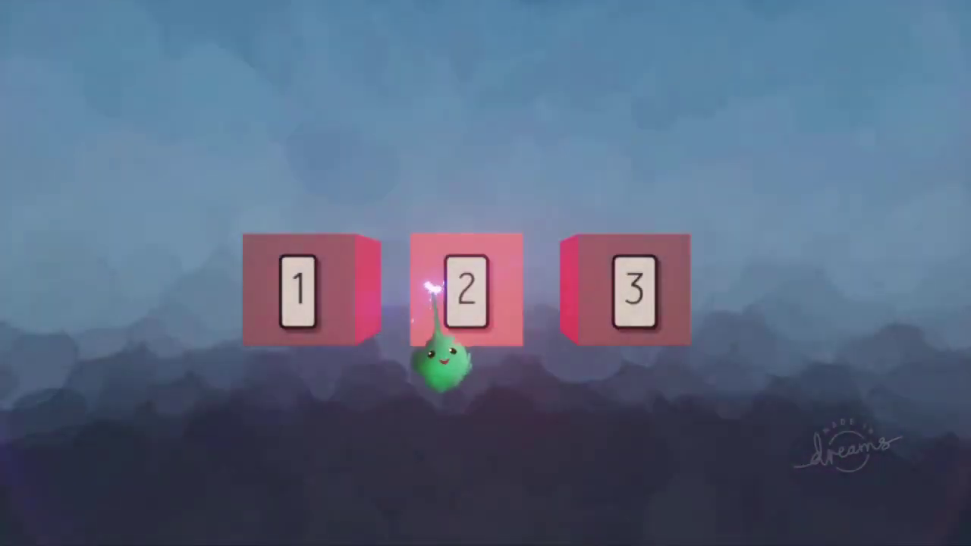
pyautogui.click(427, 328)
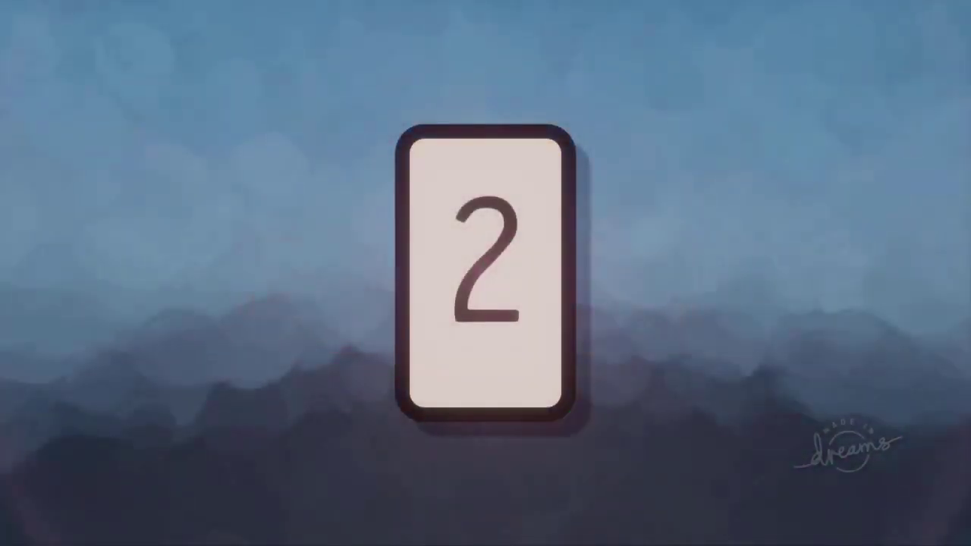
pyautogui.press('Escape')
pyautogui.click(658, 363)
pyautogui.press('Escape')
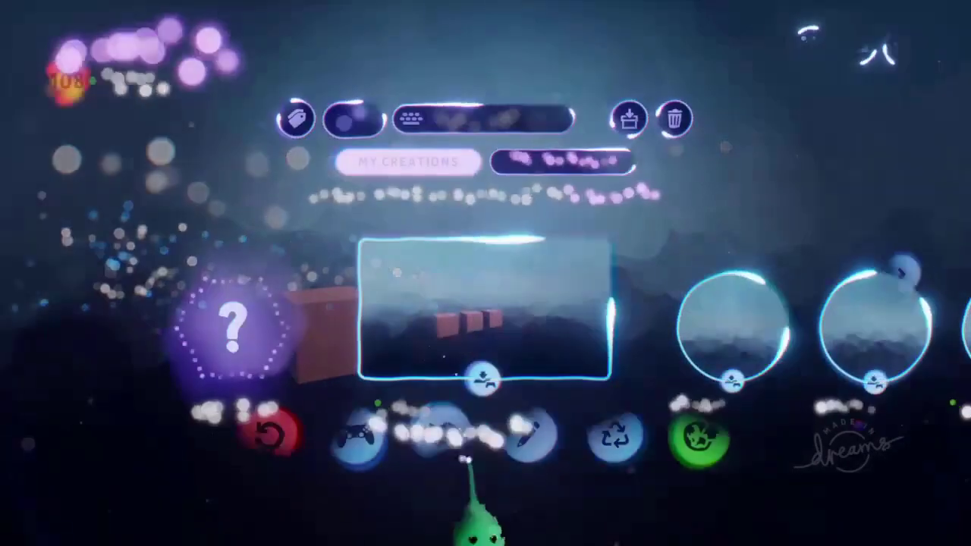
# Turn on the thermometer in the Hub scene and examine its Gameplay Memory details for Doorways and Things.
pyautogui.moveTo(583, 82)
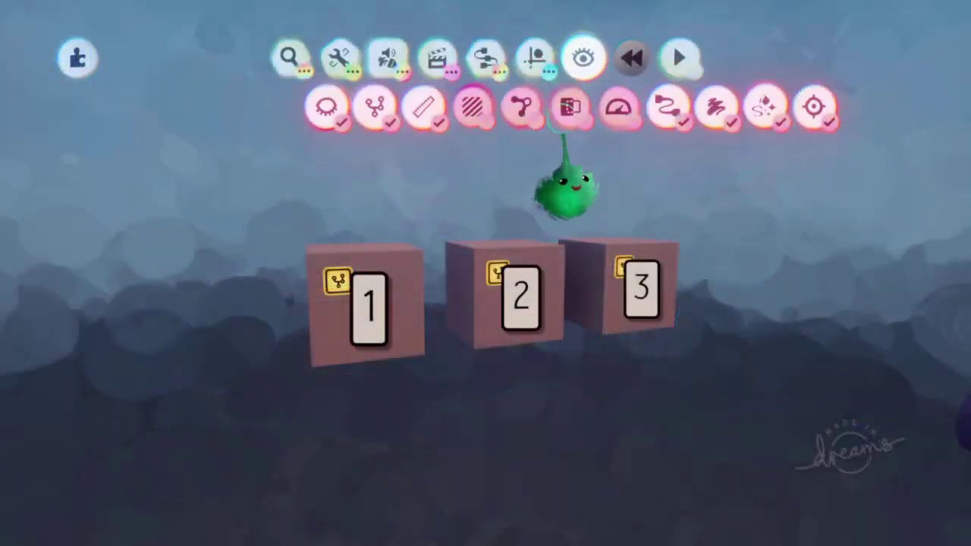
pyautogui.click(619, 107)
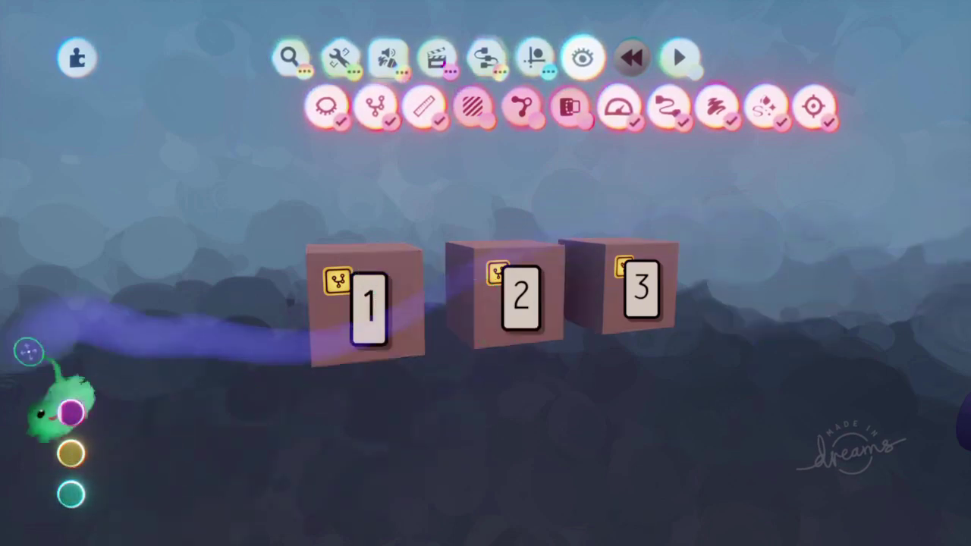
pyautogui.click(82, 411)
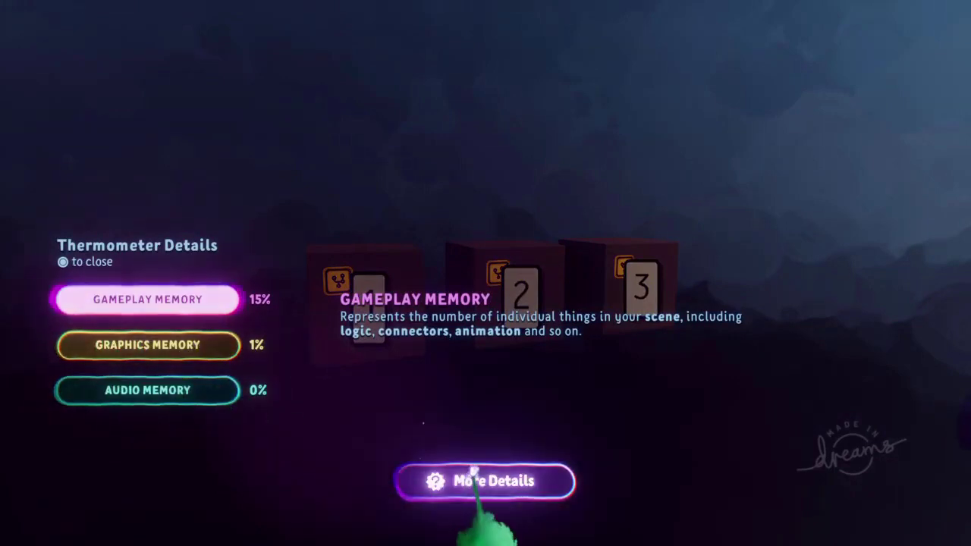
pyautogui.click(474, 486)
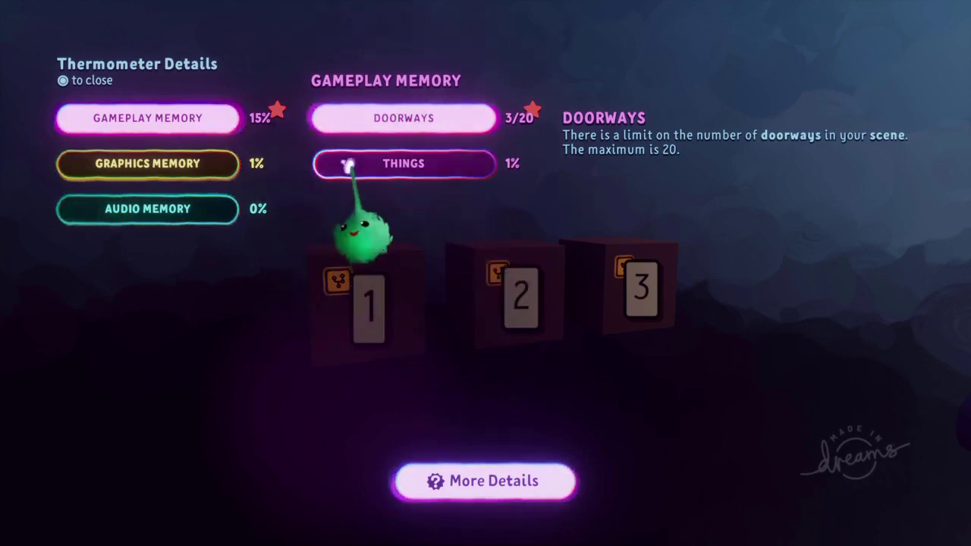
pyautogui.click(390, 173)
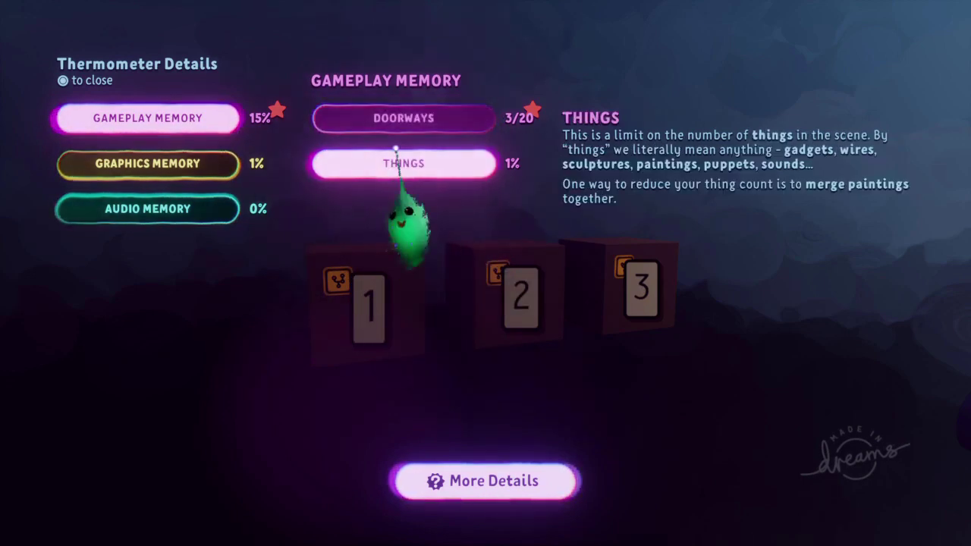
pyautogui.click(391, 125)
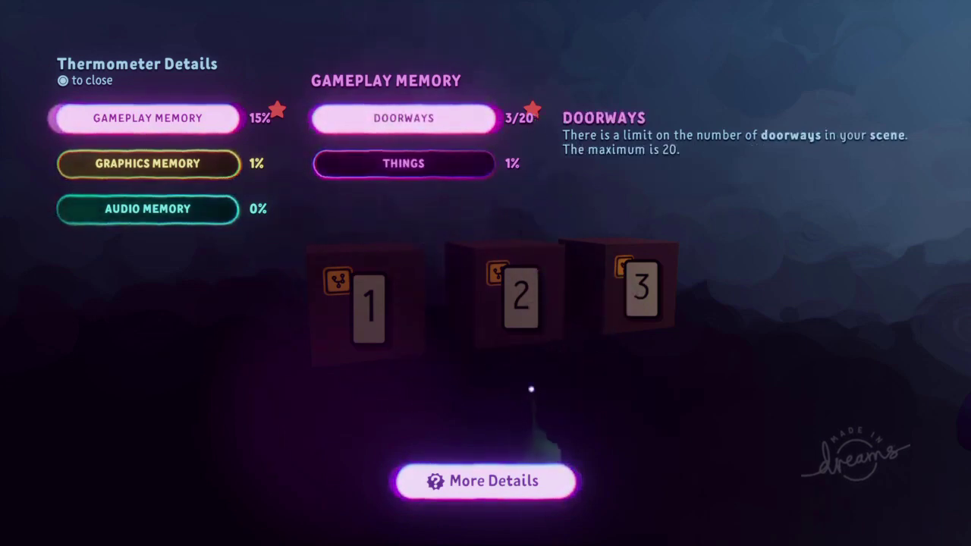
pyautogui.press('Escape')
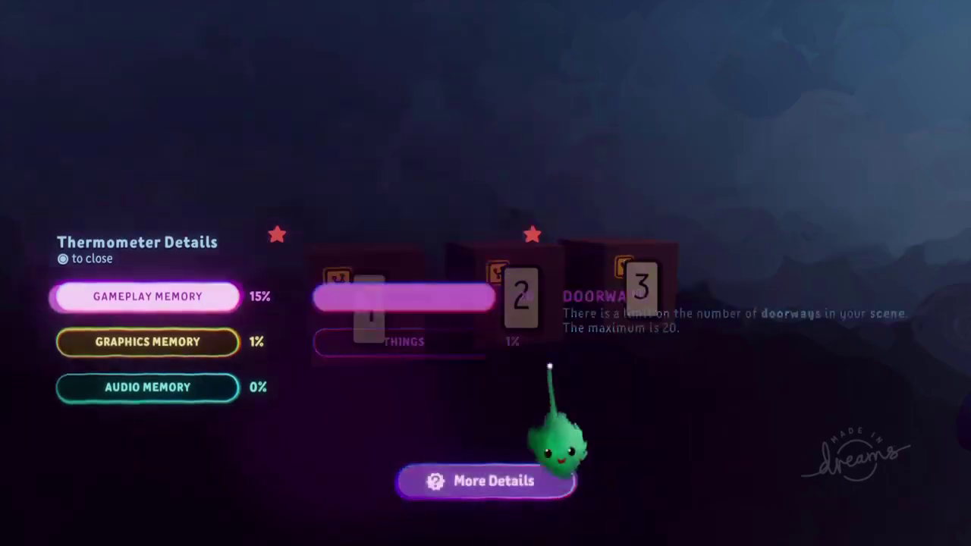
# Clone cube 3 on the grid, directly below the original.
pyautogui.scroll(-3, 498, 315)
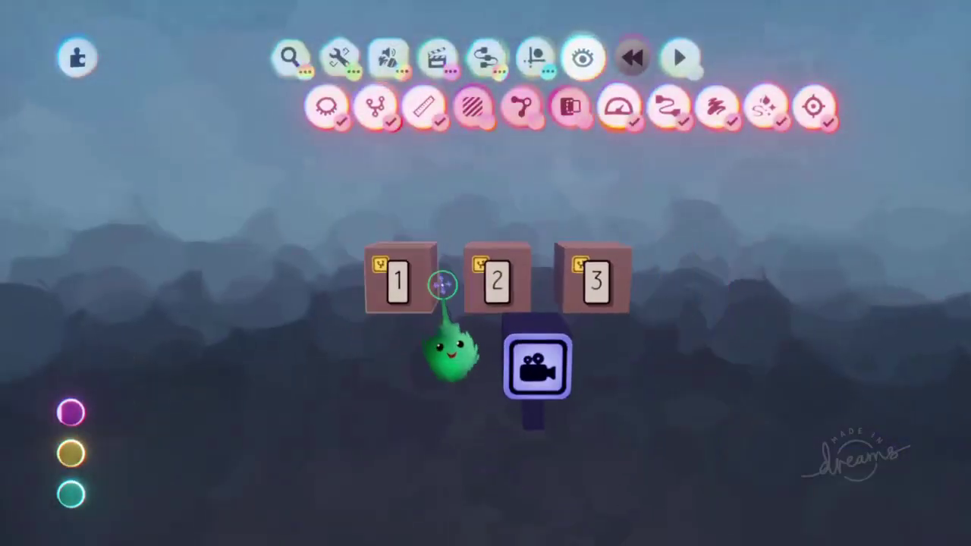
pyautogui.moveTo(759, 286); pyautogui.dragTo(460, 264, button='middle')
pyautogui.moveTo(691, 271); pyautogui.dragTo(720, 310, button='middle')
pyautogui.moveTo(410, 336); pyautogui.dragTo(456, 336, button='middle')
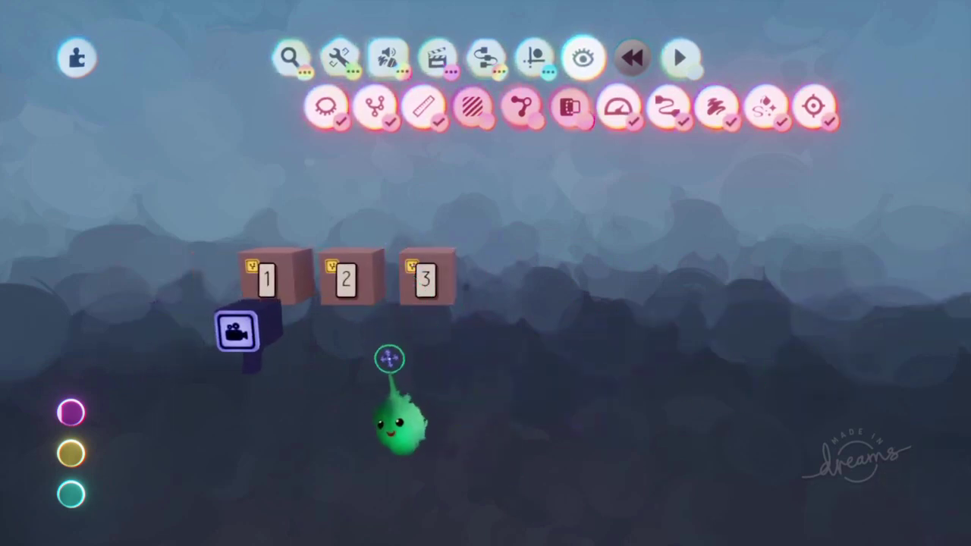
pyautogui.moveTo(425, 381); pyautogui.dragTo(491, 378, button='middle')
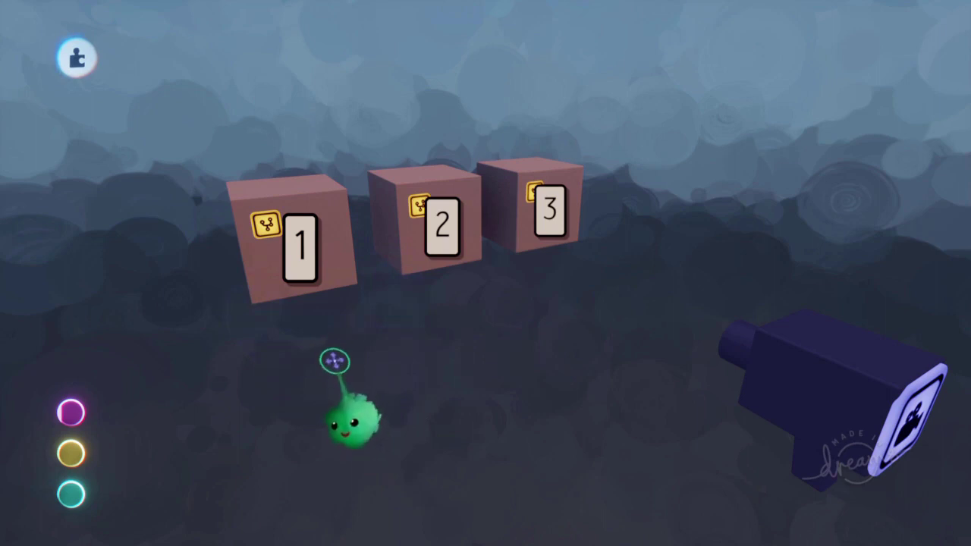
pyautogui.moveTo(370, 337); pyautogui.dragTo(405, 331, button='middle')
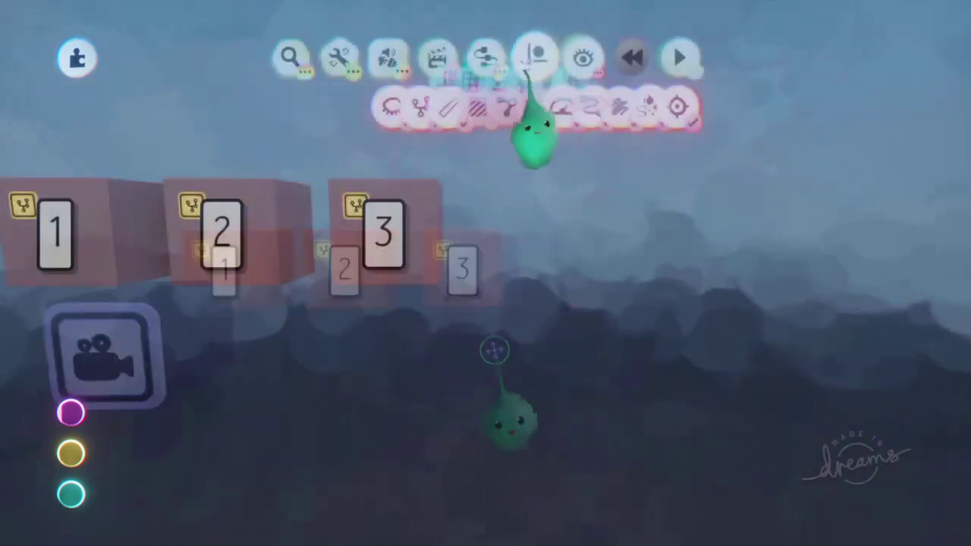
pyautogui.click(417, 107)
pyautogui.moveTo(427, 232); pyautogui.dragTo(432, 383)
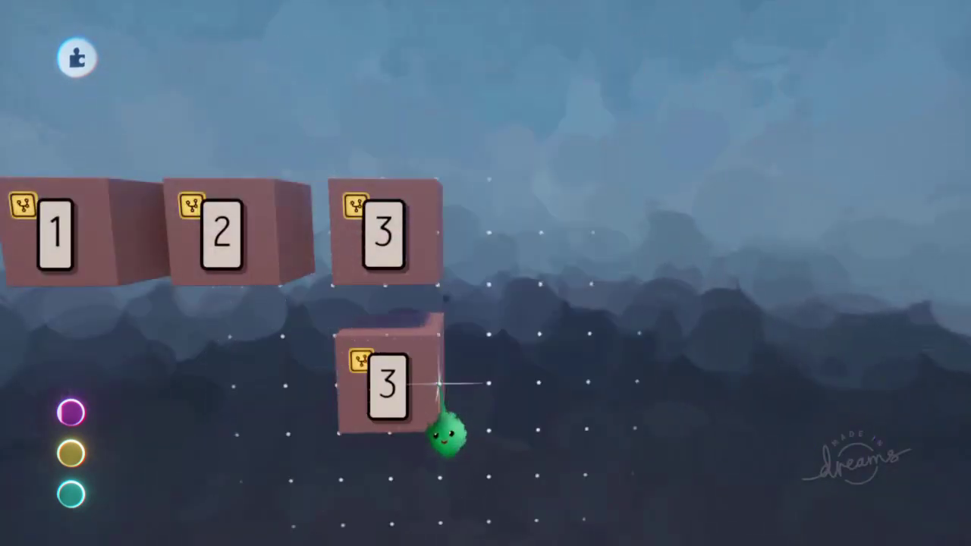
# Check the framing of the four cubes in the camera editor and exit it.
pyautogui.scroll(-2, 387, 395)
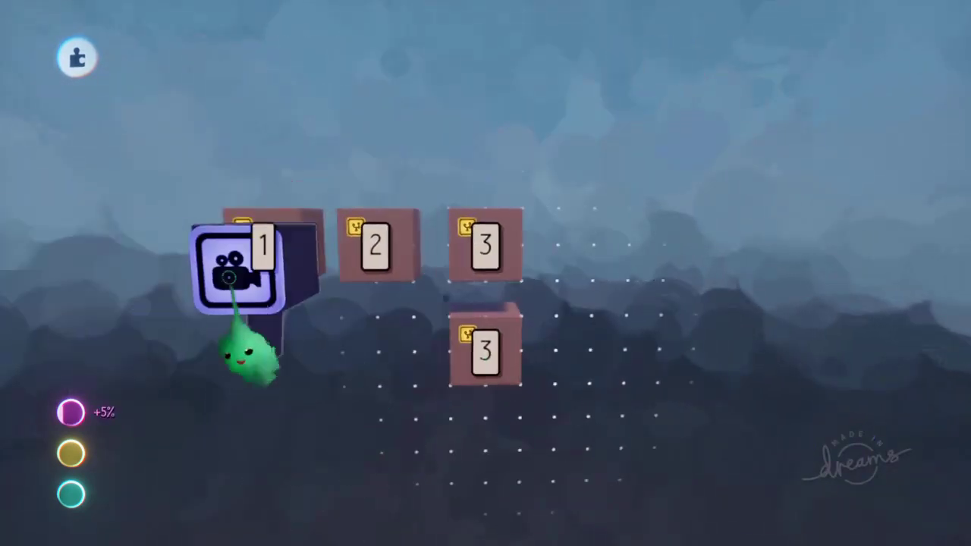
pyautogui.click(232, 281)
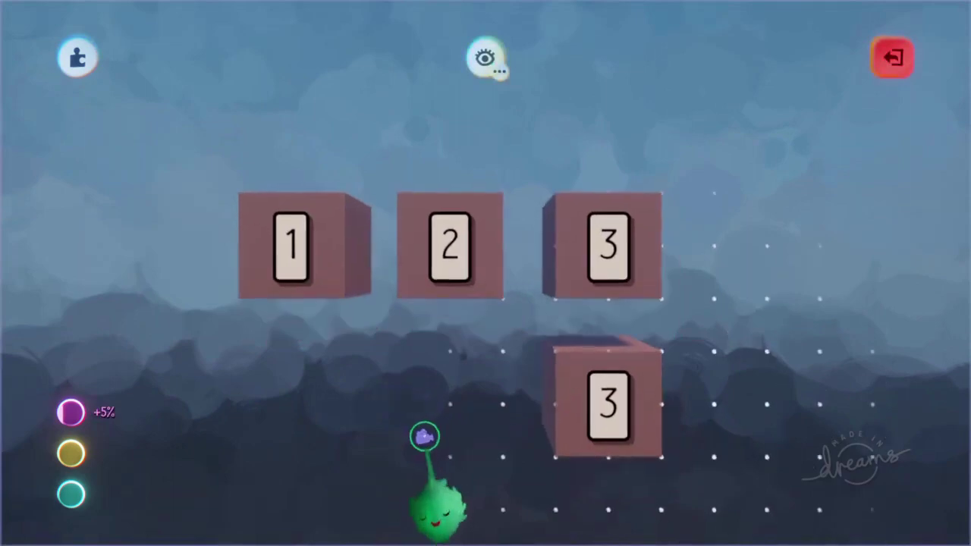
pyautogui.press('Escape')
# Open the microchip of the cloned cube below cube 3 and set its number display to 21.
pyautogui.scroll(3, 489, 380)
pyautogui.click(495, 305)
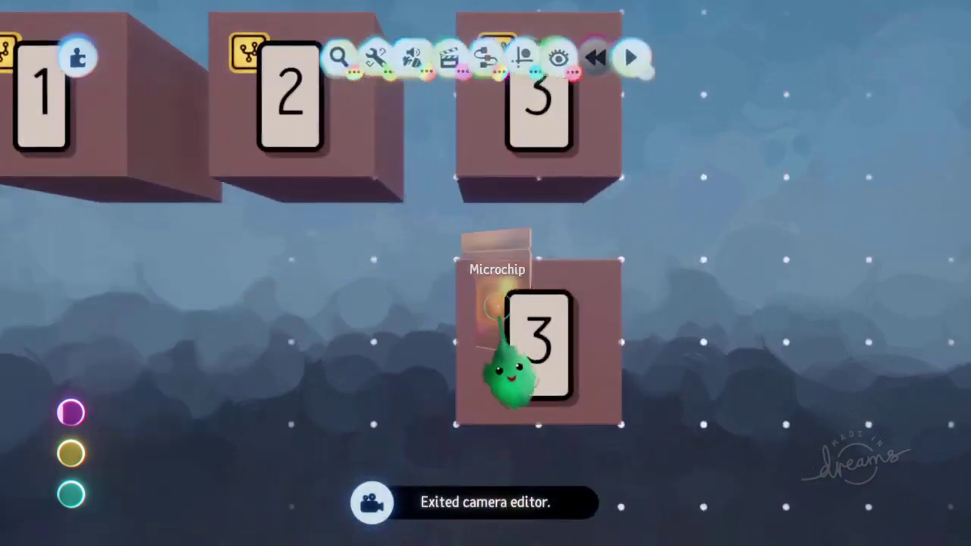
pyautogui.moveTo(498, 282); pyautogui.dragTo(531, 319)
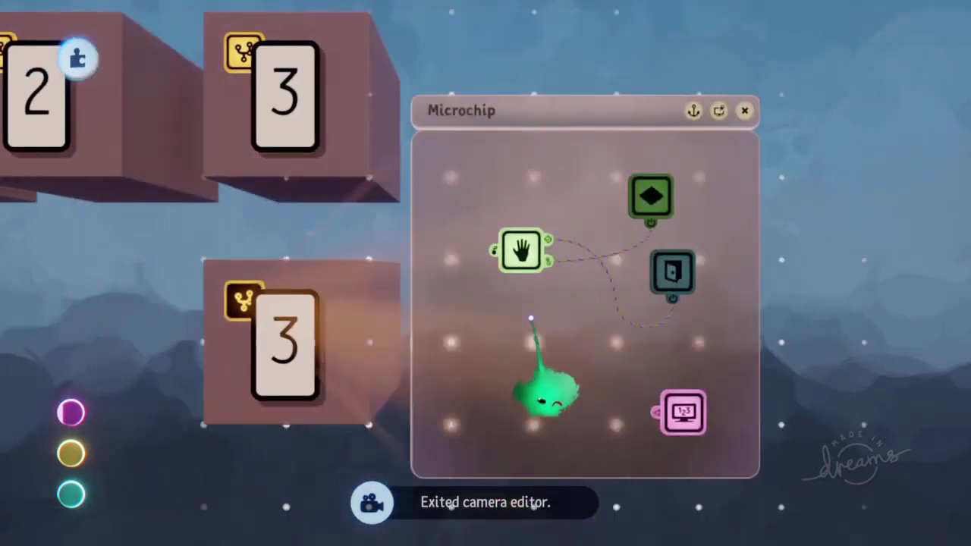
pyautogui.click(667, 423)
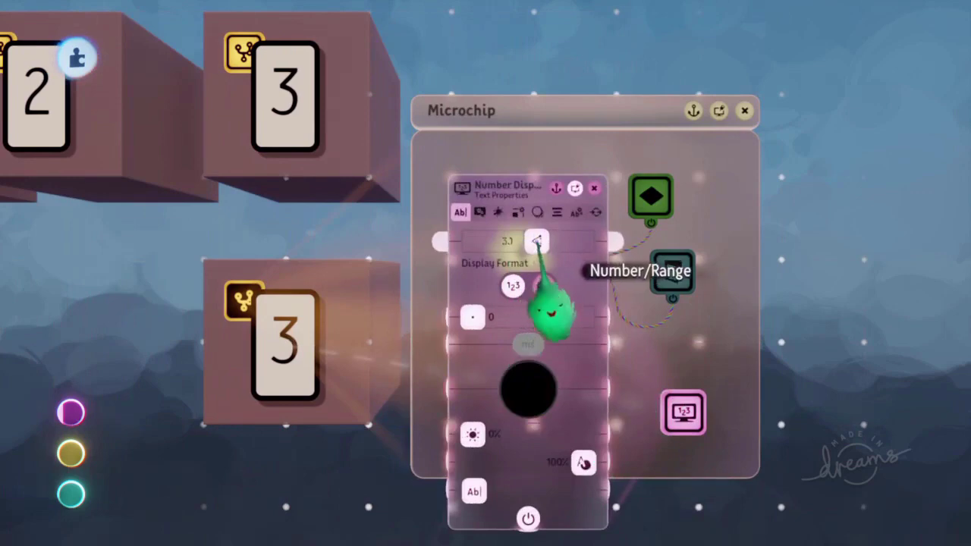
pyautogui.moveTo(549, 241); pyautogui.dragTo(561, 241)
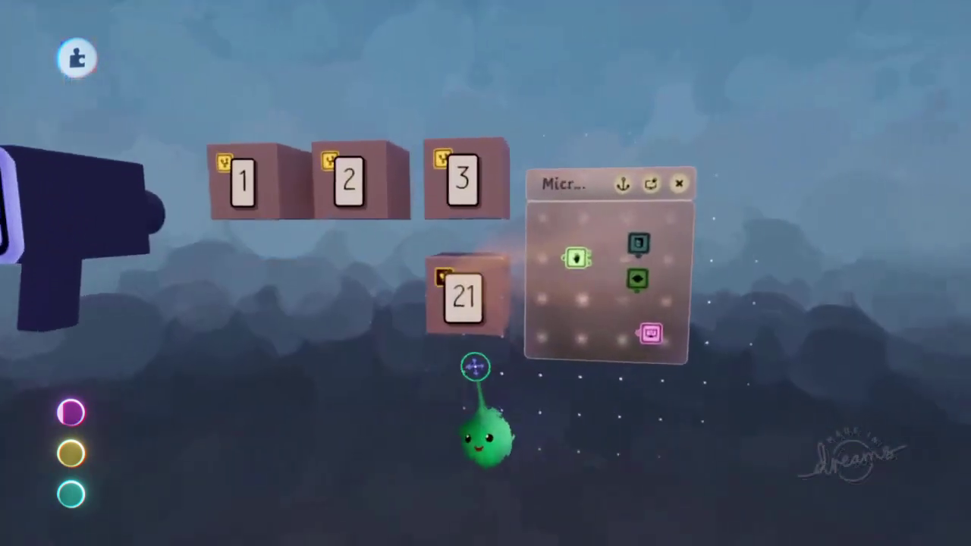
pyautogui.moveTo(456, 348); pyautogui.dragTo(450, 309, button='middle')
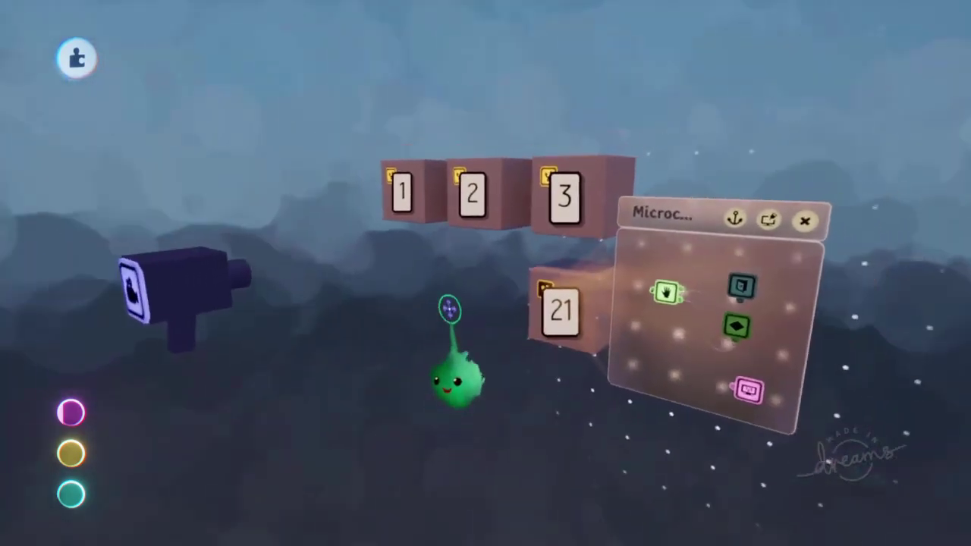
pyautogui.moveTo(546, 433); pyautogui.dragTo(369, 282, button='middle')
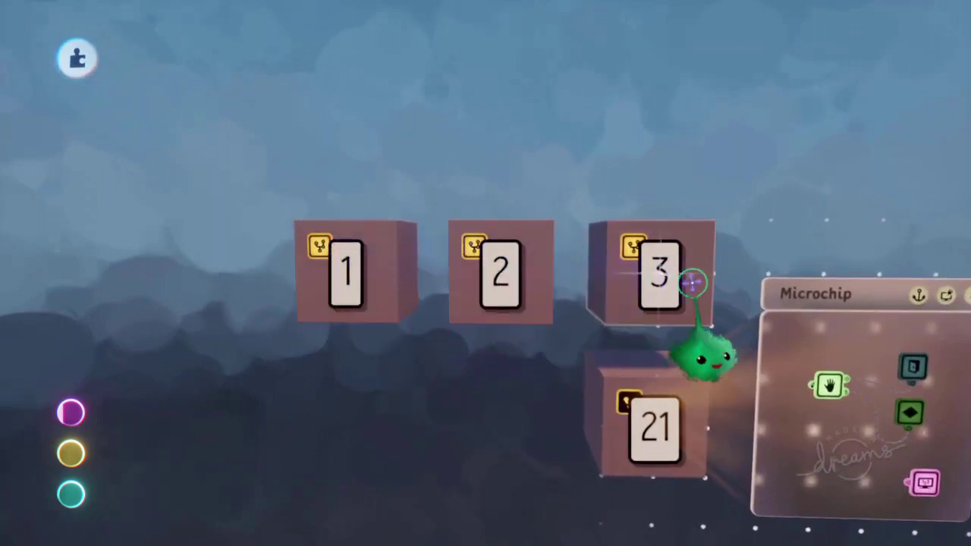
pyautogui.moveTo(663, 332); pyautogui.dragTo(486, 300, button='middle')
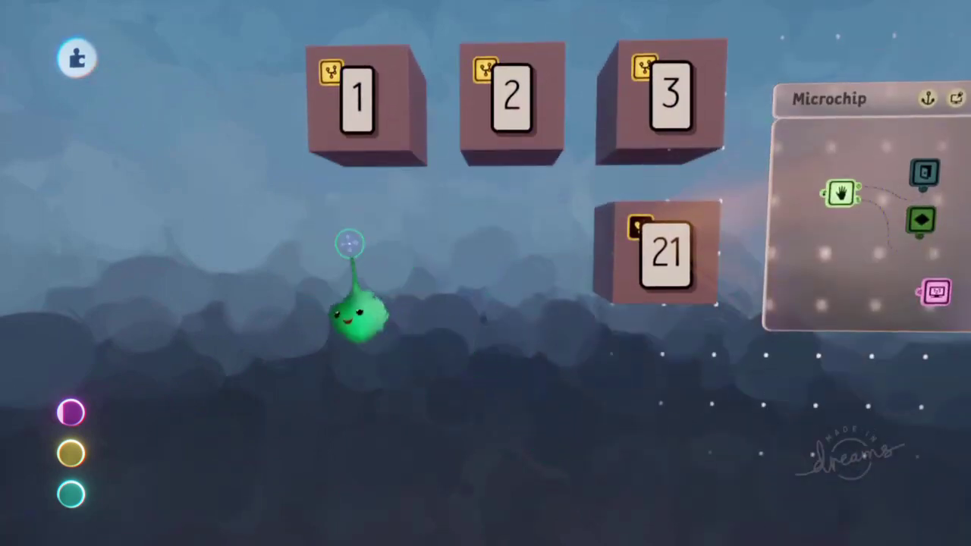
pyautogui.moveTo(625, 339); pyautogui.dragTo(613, 338, button='middle')
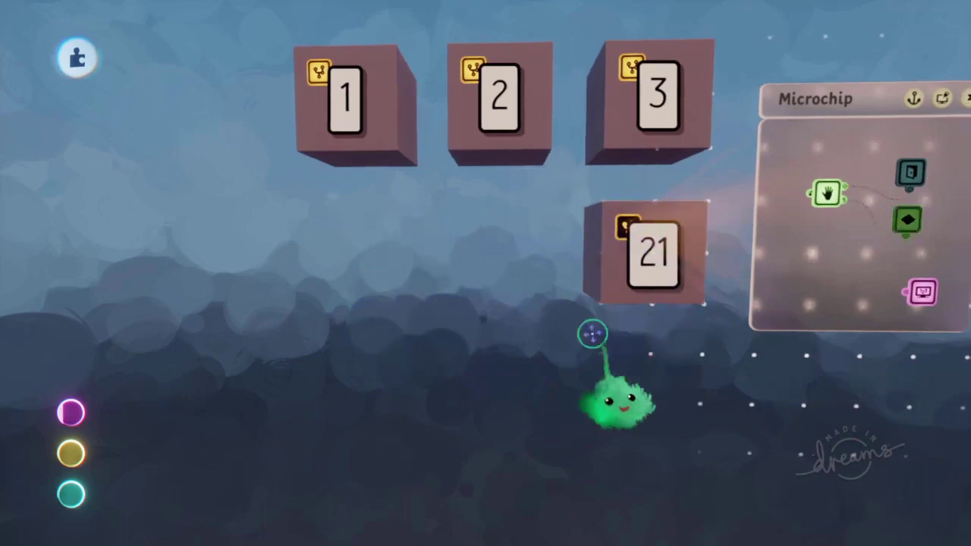
pyautogui.moveTo(639, 300); pyautogui.dragTo(544, 336, button='middle')
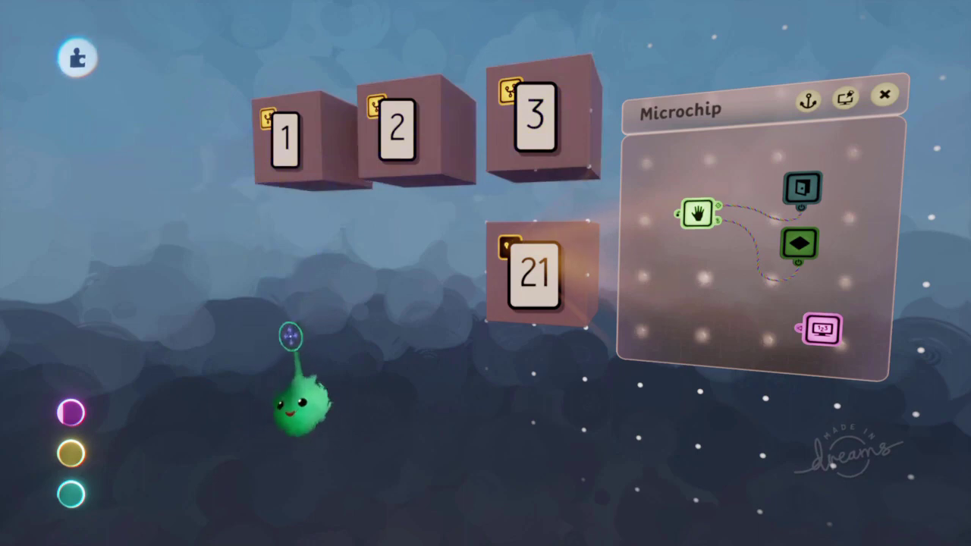
pyautogui.moveTo(359, 397); pyautogui.dragTo(377, 443, button='middle')
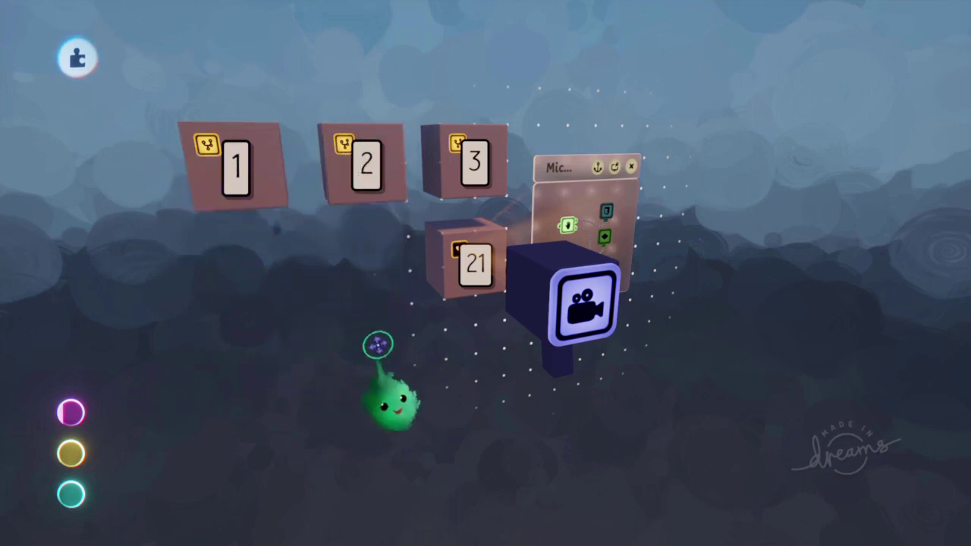
pyautogui.moveTo(436, 347); pyautogui.dragTo(436, 267, button='middle')
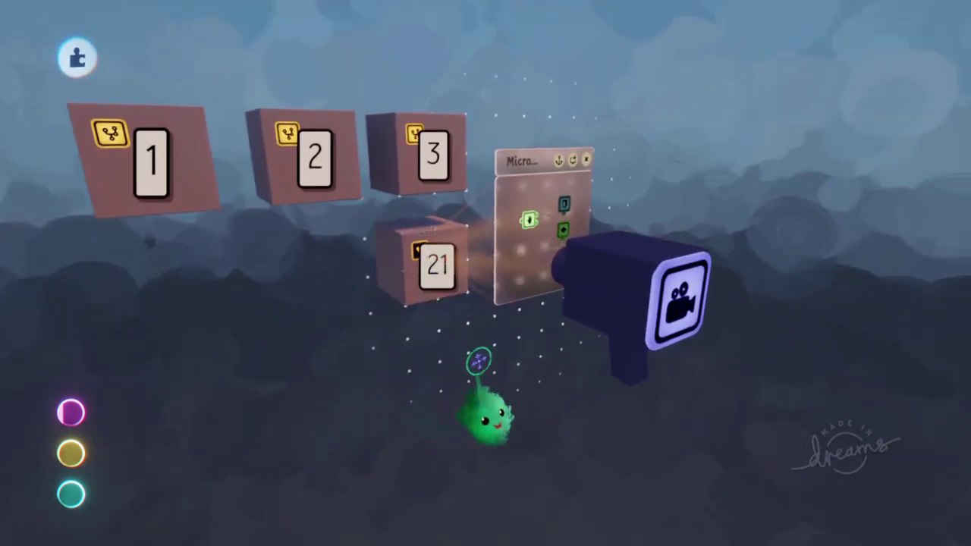
pyautogui.moveTo(508, 418); pyautogui.dragTo(468, 410, button='middle')
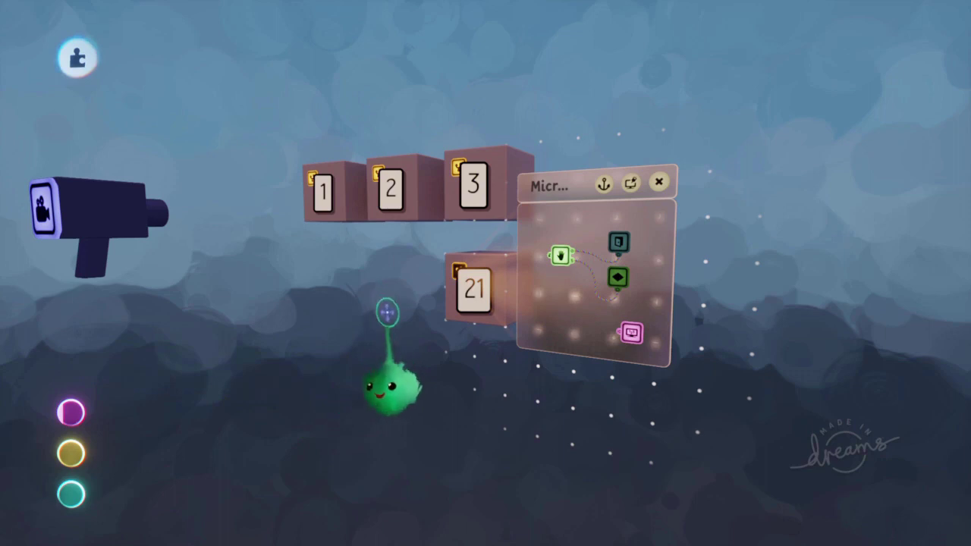
# Add a variable to cube 21's microchip, make it persist in the dream, and name it Router Forward.
pyautogui.scroll(5, 529, 318)
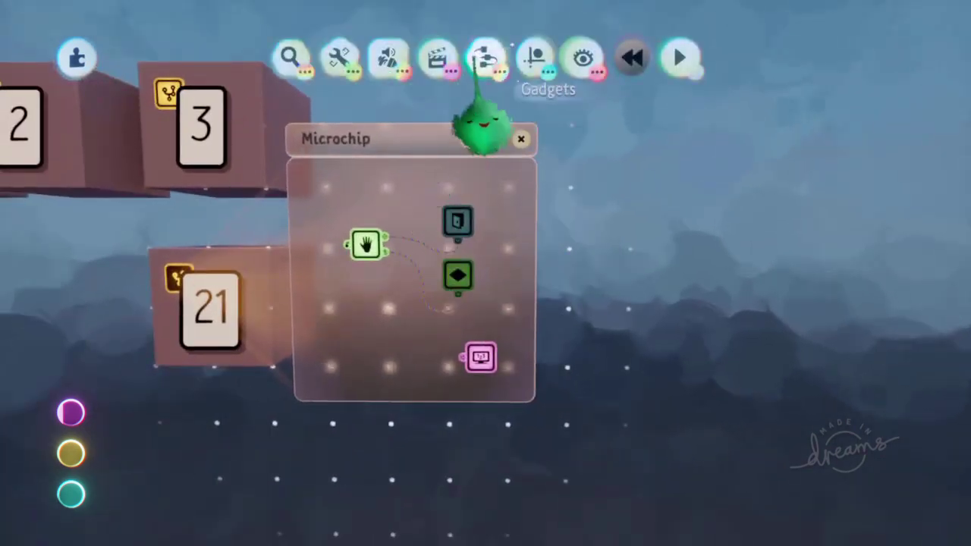
pyautogui.click(481, 63)
pyautogui.click(736, 103)
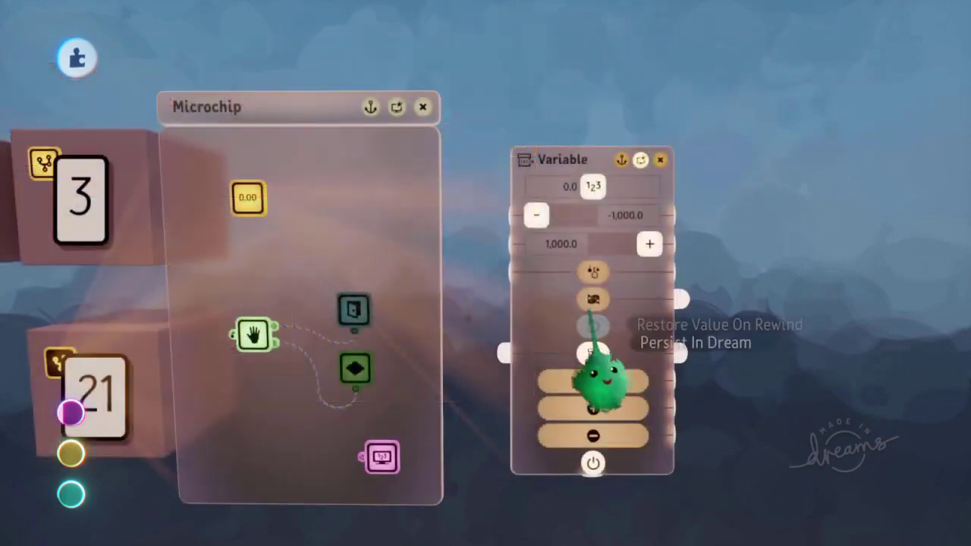
pyautogui.scroll(-5, 582, 347)
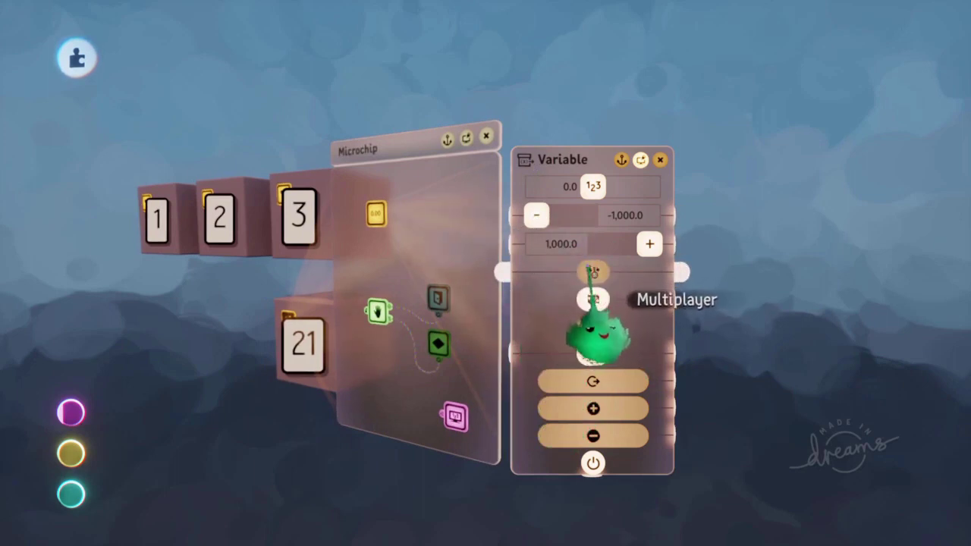
pyautogui.moveTo(520, 253); pyautogui.dragTo(558, 165, button='middle')
pyautogui.click(561, 220)
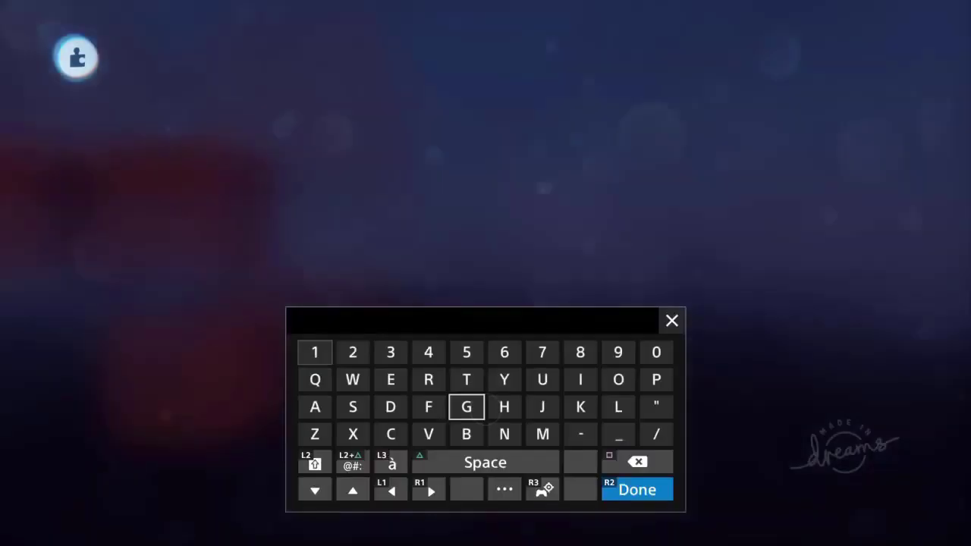
pyautogui.write('Router Forward')
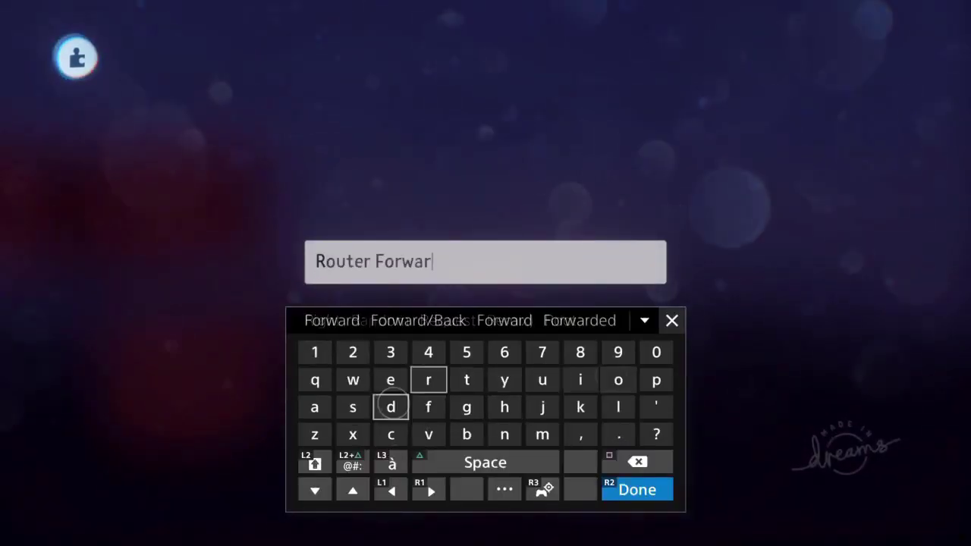
pyautogui.press('Return')
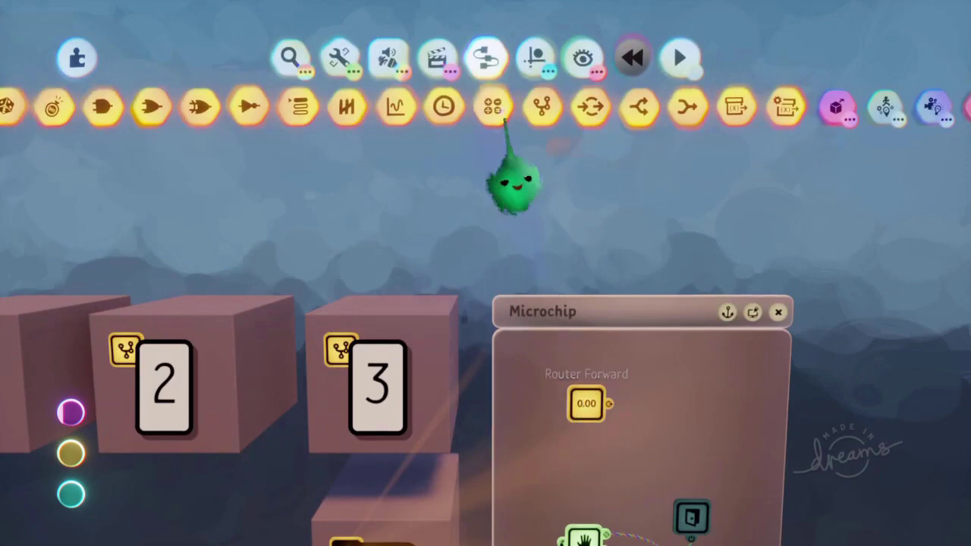
# Place a separate microchip above the cubes and move the Router Forward variable into it.
pyautogui.click(504, 115)
pyautogui.press('Escape')
pyautogui.click(543, 110)
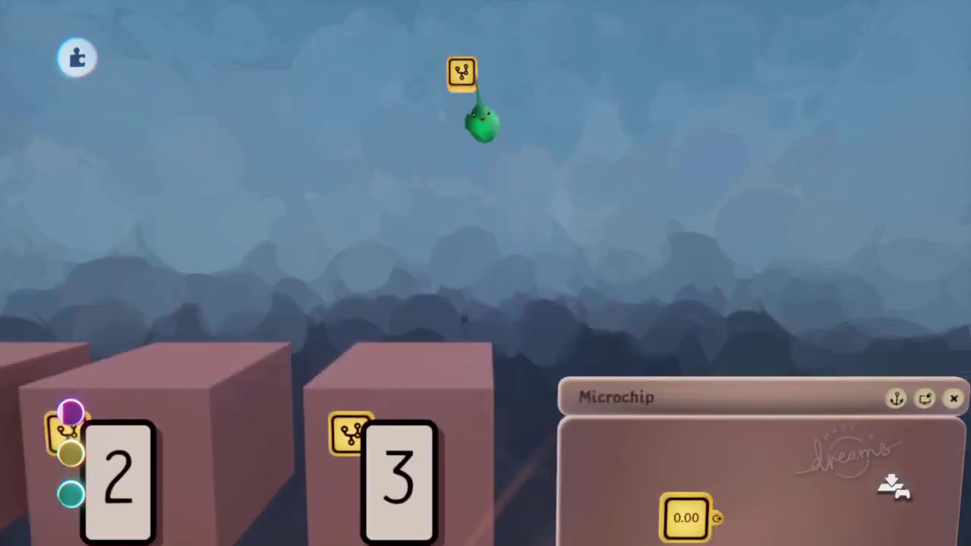
pyautogui.click(471, 97)
pyautogui.scroll(-2, 515, 228)
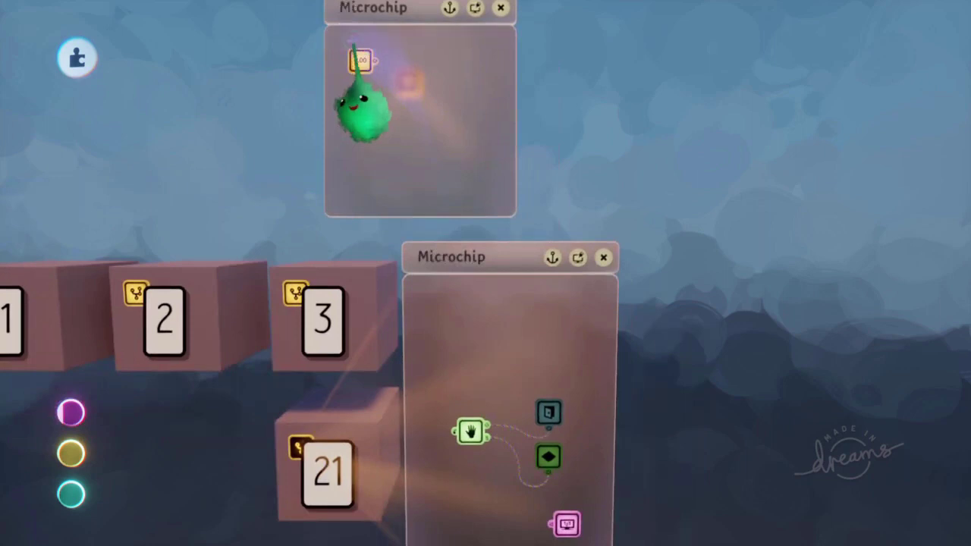
# Add a variable modifier to cube 21's microchip, target it at Router Forward, and enter its operation value.
pyautogui.press('Tab')
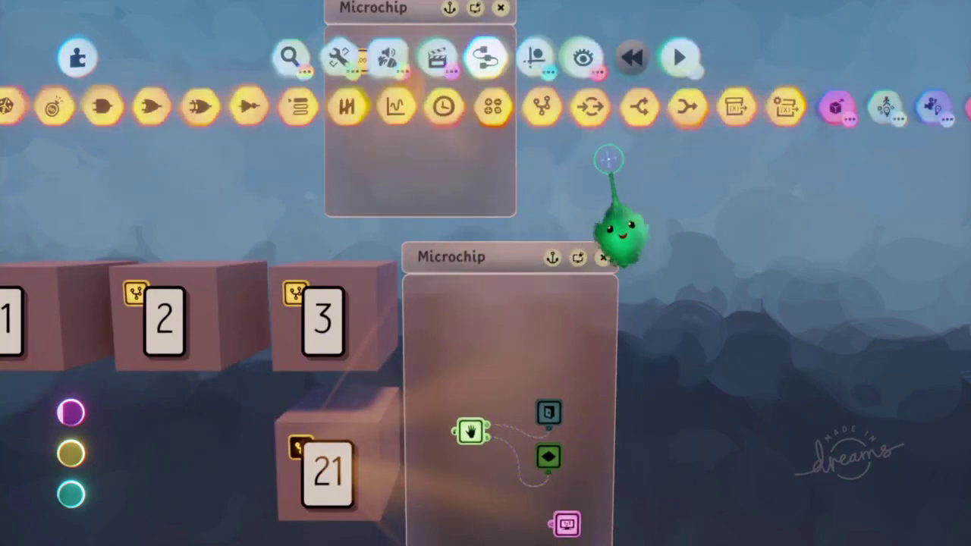
pyautogui.click(787, 106)
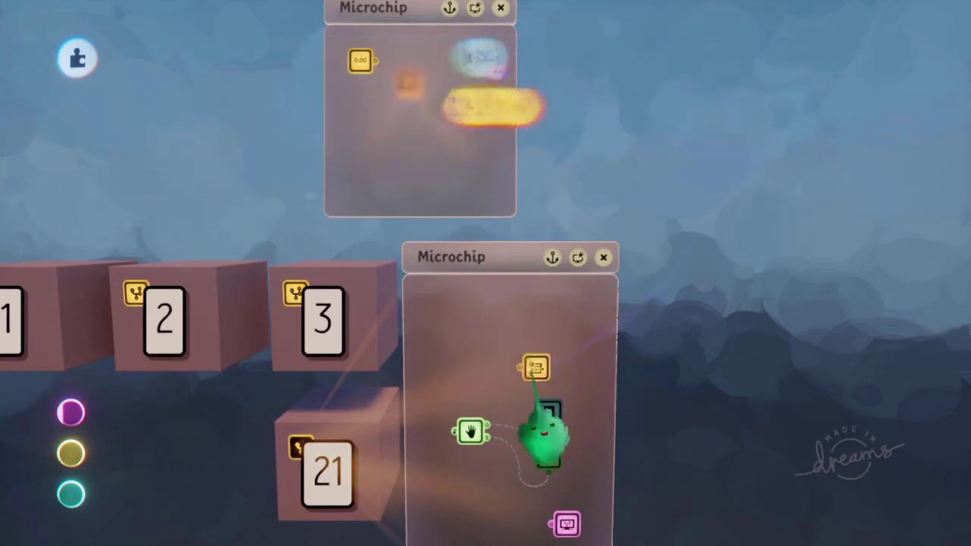
pyautogui.click(544, 341)
pyautogui.click(522, 254)
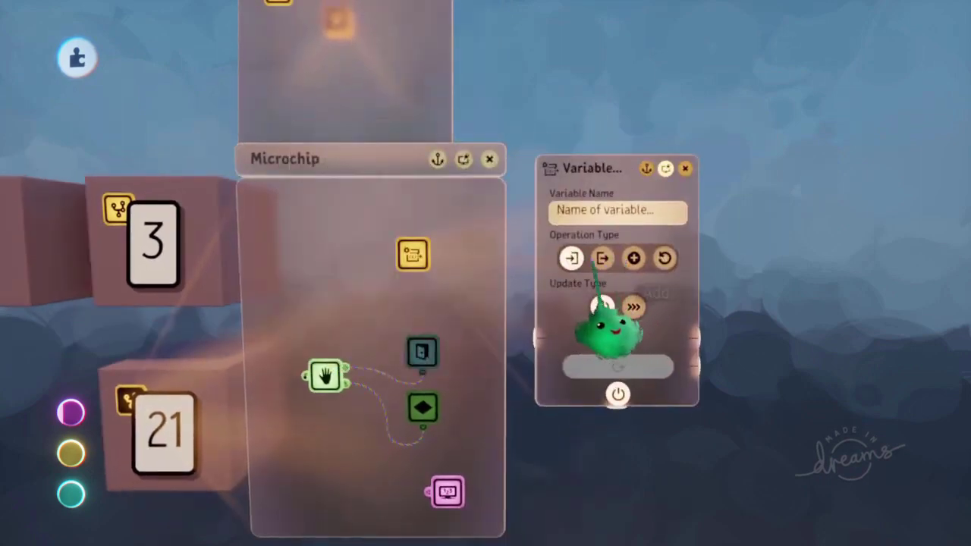
pyautogui.moveTo(568, 209); pyautogui.dragTo(546, 217)
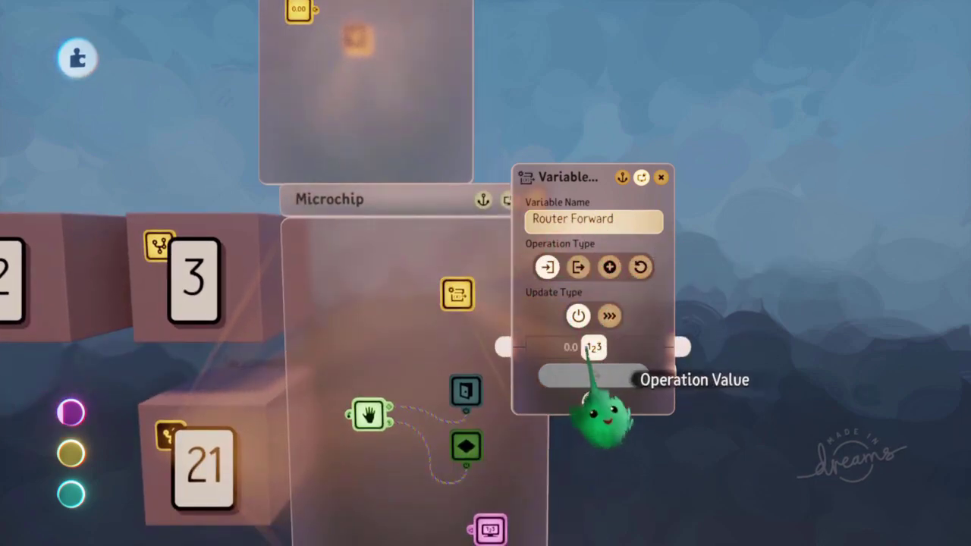
pyautogui.click(592, 348)
pyautogui.press('Return')
pyautogui.press('Escape')
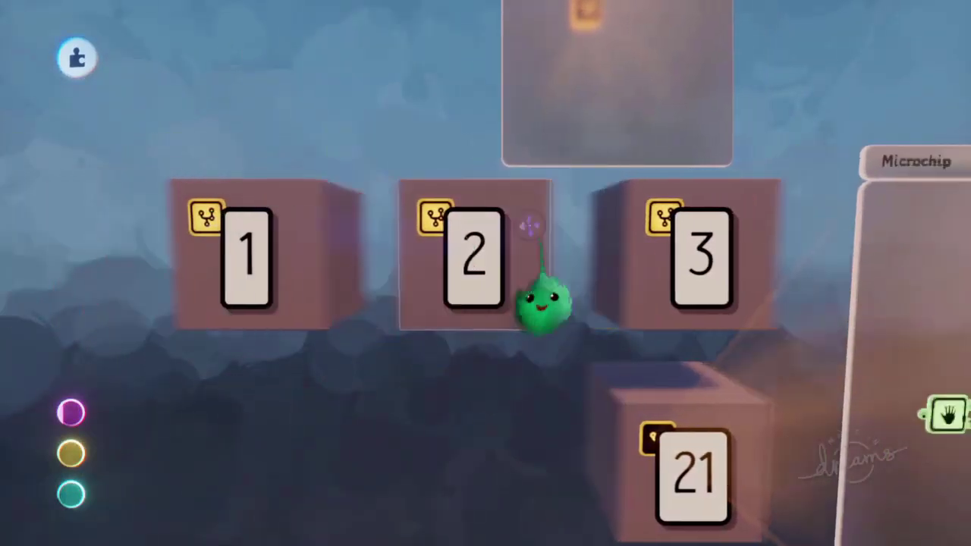
# Copy the Router Forward variable modifier into cube 3's microchip and set its operation value to 3.
pyautogui.moveTo(530, 226); pyautogui.dragTo(514, 228, button='middle')
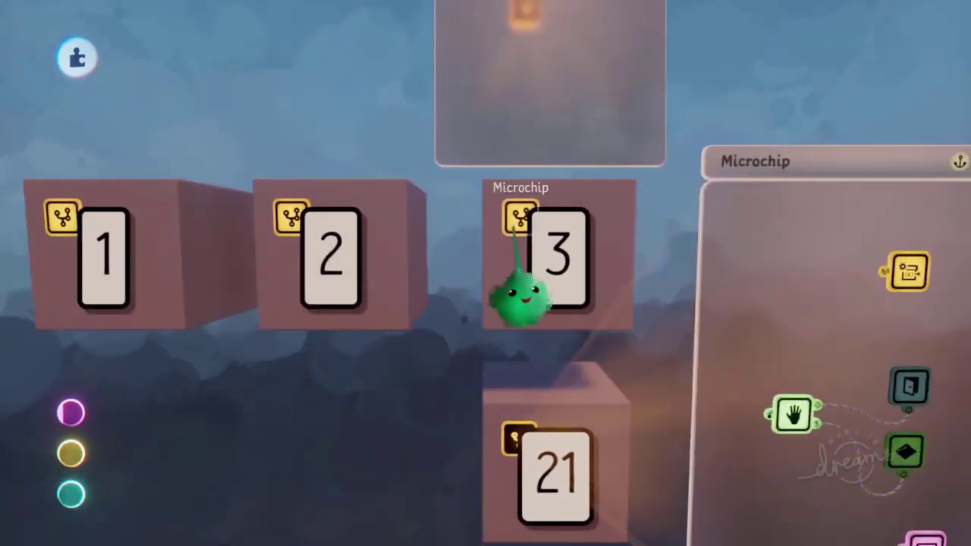
pyautogui.click(518, 221)
pyautogui.moveTo(664, 267); pyautogui.dragTo(400, 149)
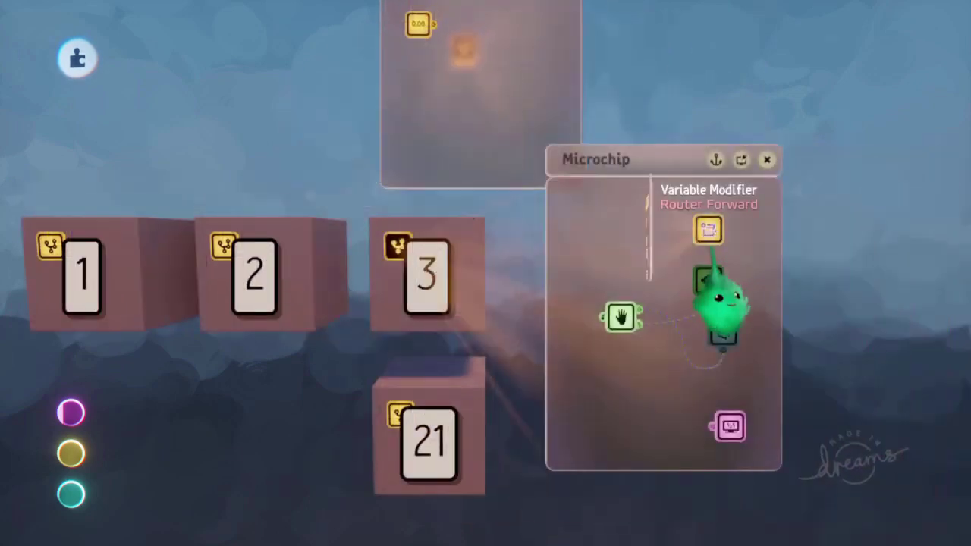
pyautogui.click(709, 230)
pyautogui.click(558, 287)
pyautogui.write('1')
pyautogui.press('Return')
pyautogui.click(559, 288)
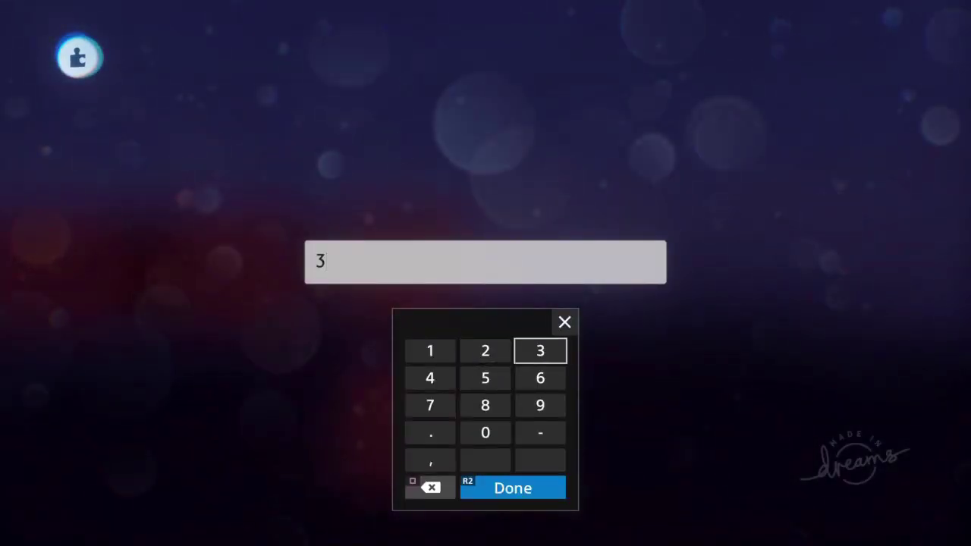
pyautogui.press('Return')
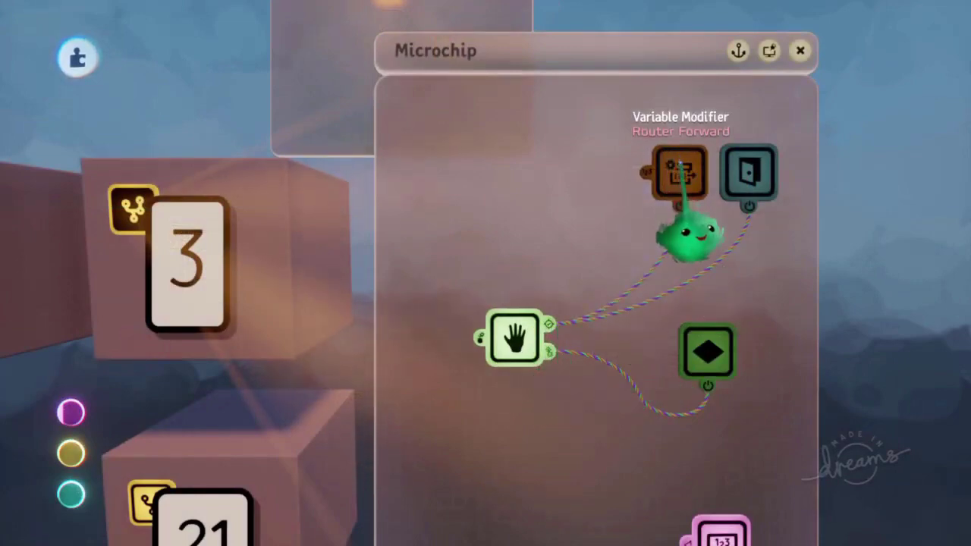
# Rename the doorway in cube 3's microchip as To 1-3.
pyautogui.moveTo(762, 199); pyautogui.dragTo(664, 188, button='middle')
pyautogui.scroll(-3, 582, 288)
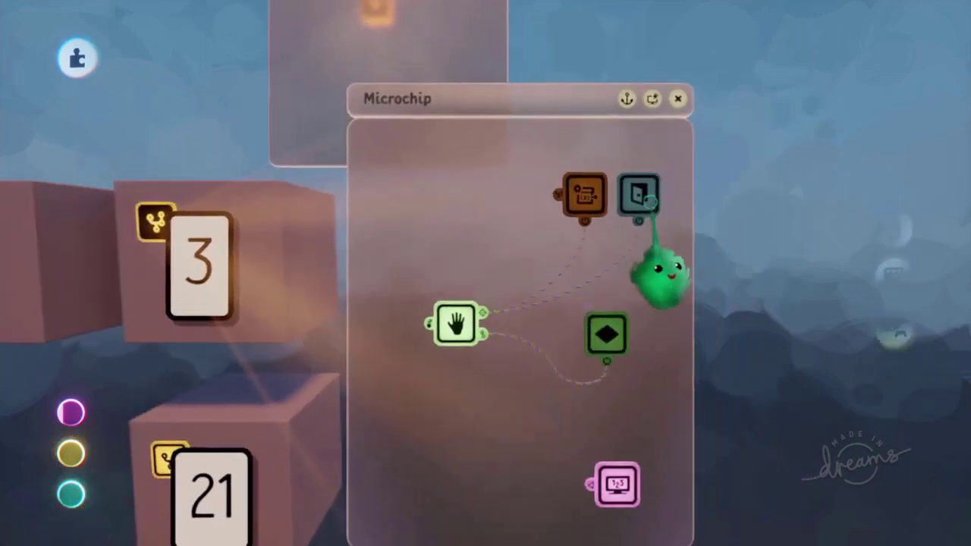
pyautogui.click(641, 196)
pyautogui.press('BackSpace')
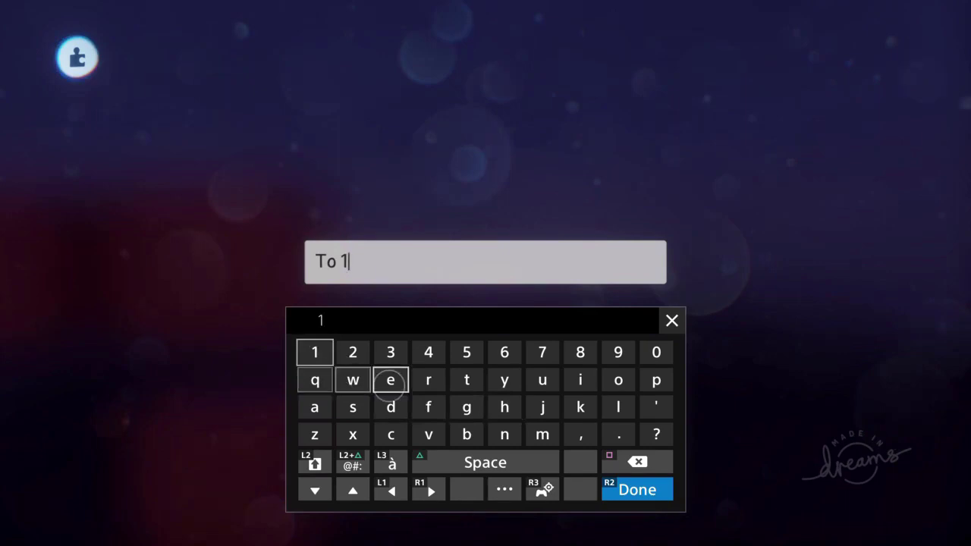
pyautogui.press('shift')
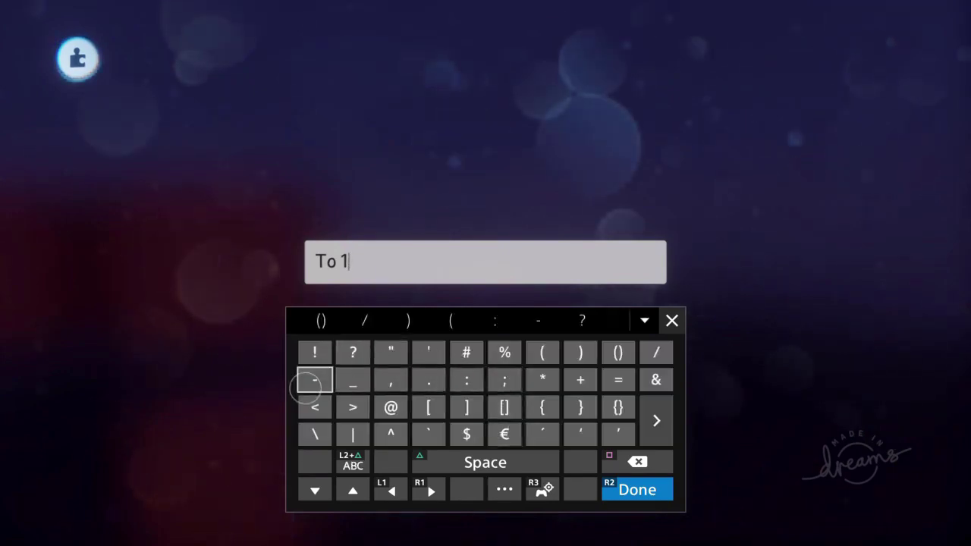
pyautogui.press('shift')
pyautogui.write('3')
pyautogui.press('Return')
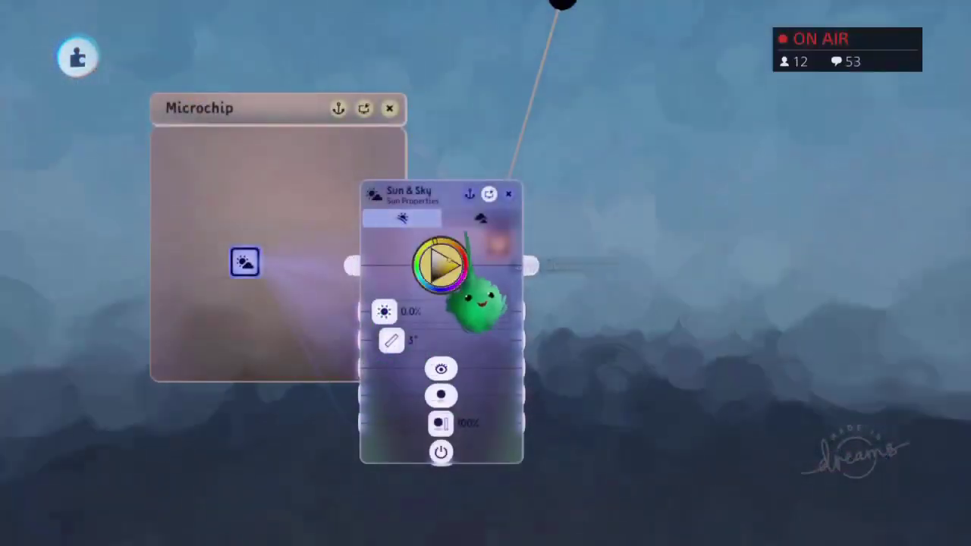
# Lower the Sun & Sky gadget's sky brightness until the scene is black and move the gadget to its microchip's upper corner.
pyautogui.click(480, 218)
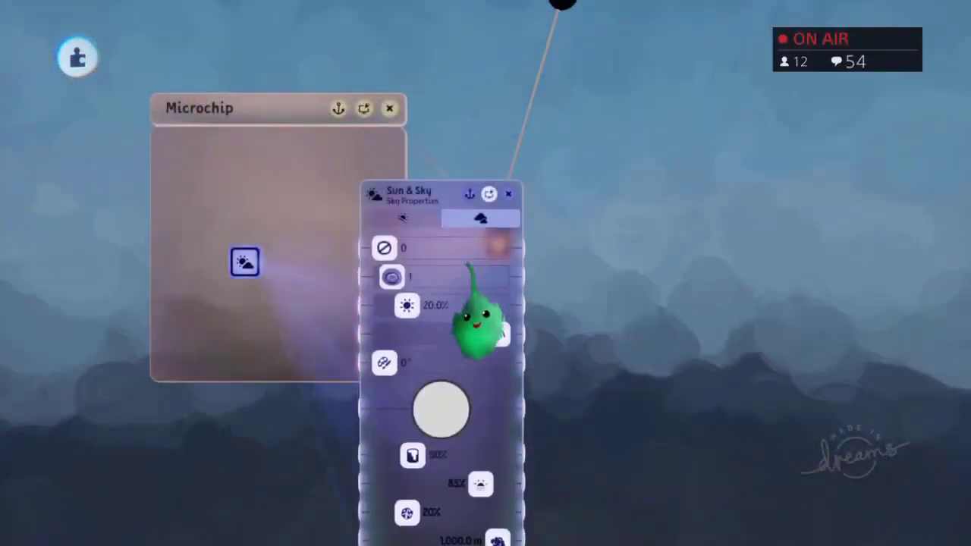
pyautogui.moveTo(406, 306); pyautogui.dragTo(403, 273)
pyautogui.press('Escape')
pyautogui.press('Tab')
pyautogui.moveTo(323, 255); pyautogui.dragTo(235, 133)
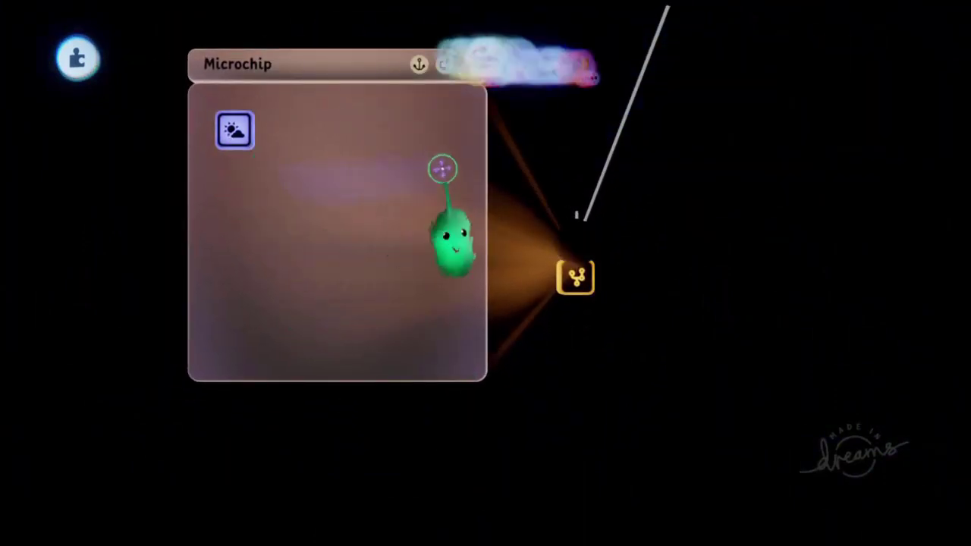
# Add a variable to the router scene's microchip, set it to Persist In Dream, and name it Router Forward.
pyautogui.click(402, 106)
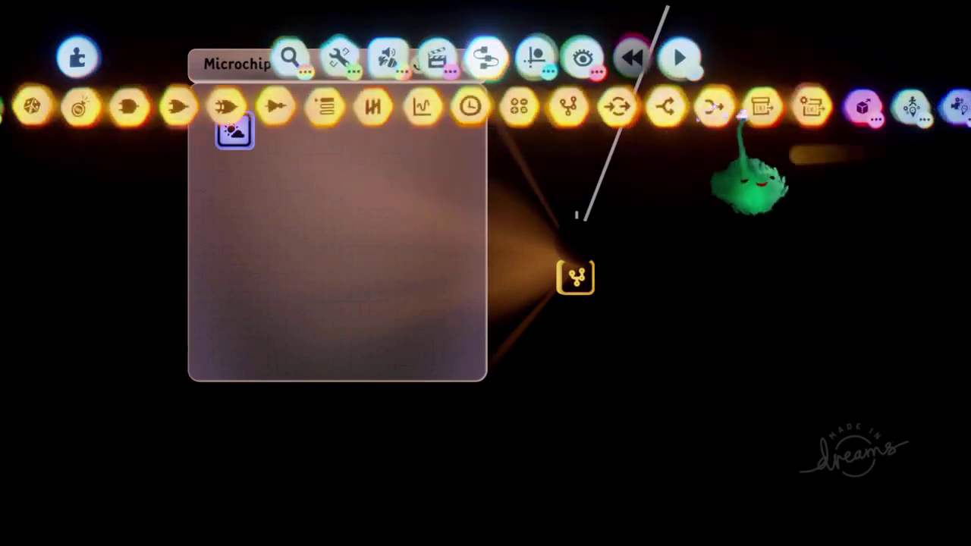
pyautogui.moveTo(762, 107); pyautogui.dragTo(308, 131)
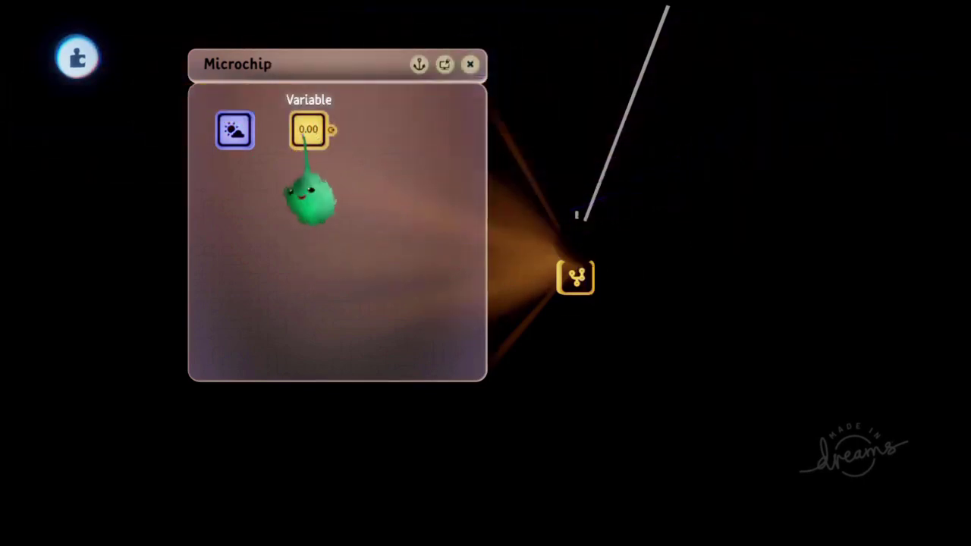
pyautogui.click(309, 130)
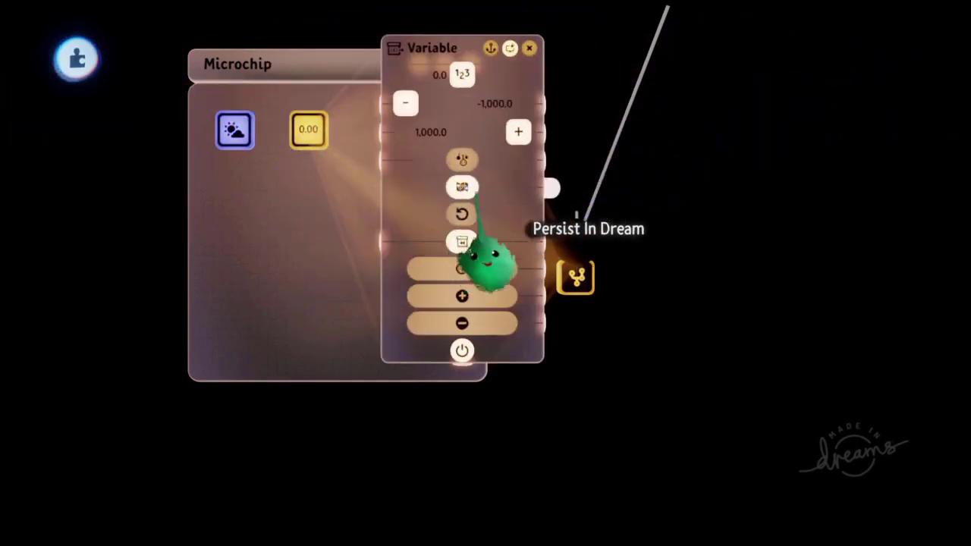
pyautogui.moveTo(462, 188); pyautogui.dragTo(601, 320)
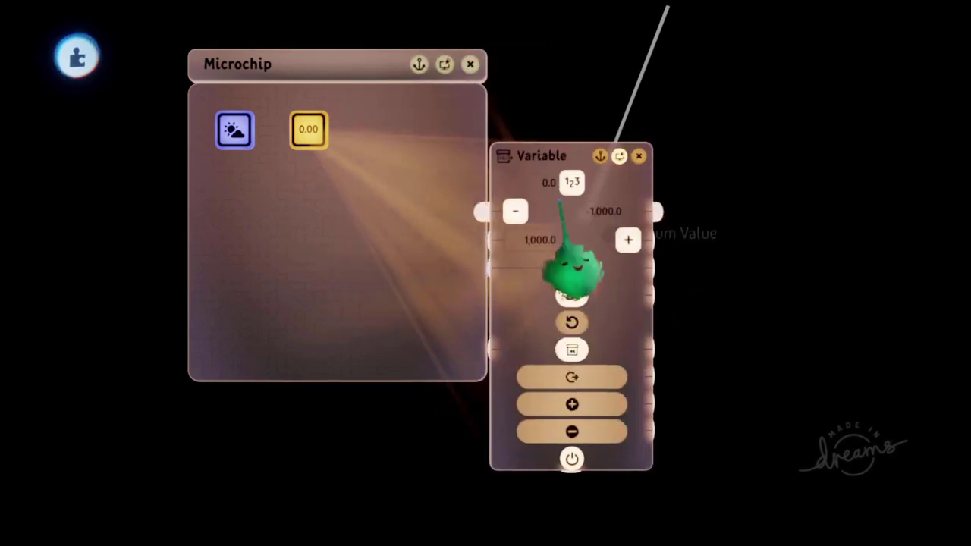
pyautogui.click(572, 294)
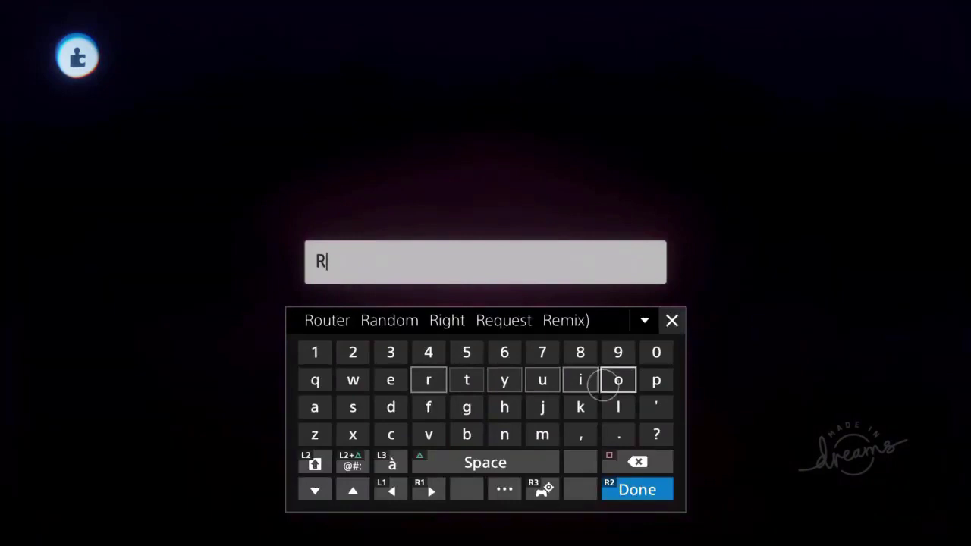
pyautogui.write('Ro')
pyautogui.write('uter')
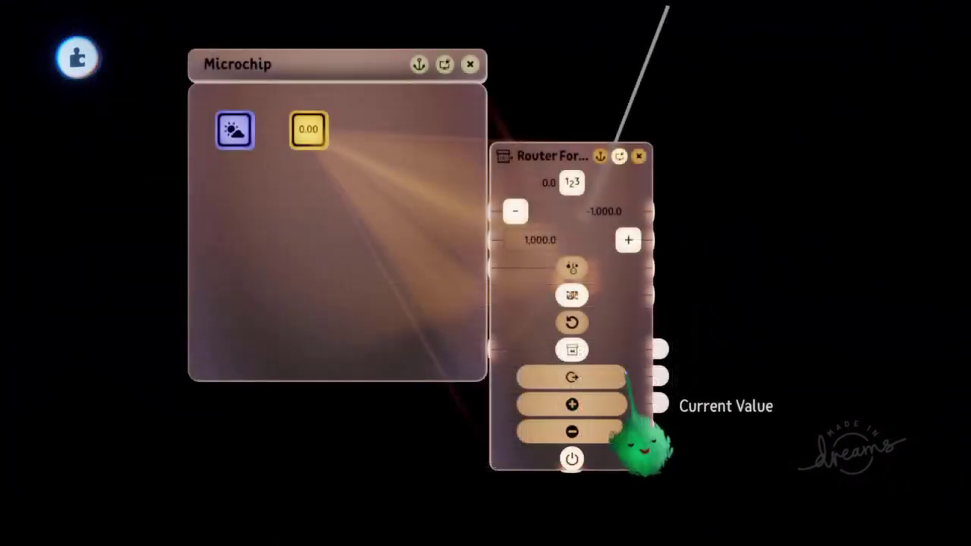
pyautogui.press('Escape')
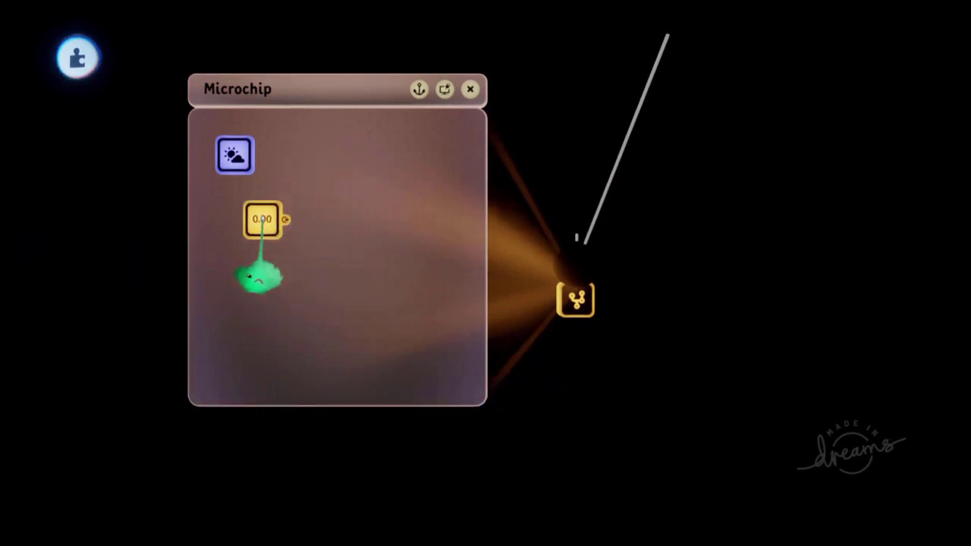
# Add a number displayer beside the Router Forward variable and wire the variable's output into it.
pyautogui.scroll(2, 438, 266)
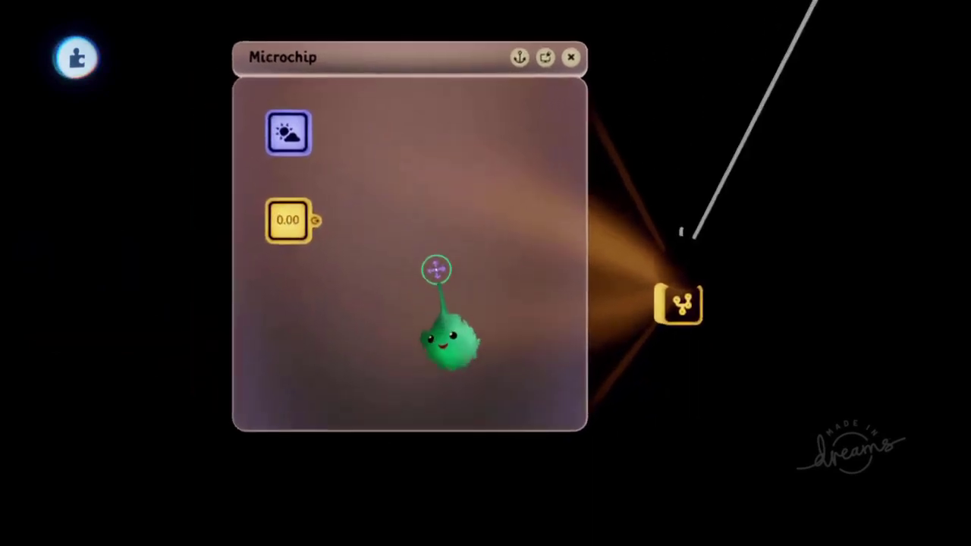
pyautogui.press('Tab')
pyautogui.moveTo(478, 125); pyautogui.dragTo(180, 147)
pyautogui.click(416, 109)
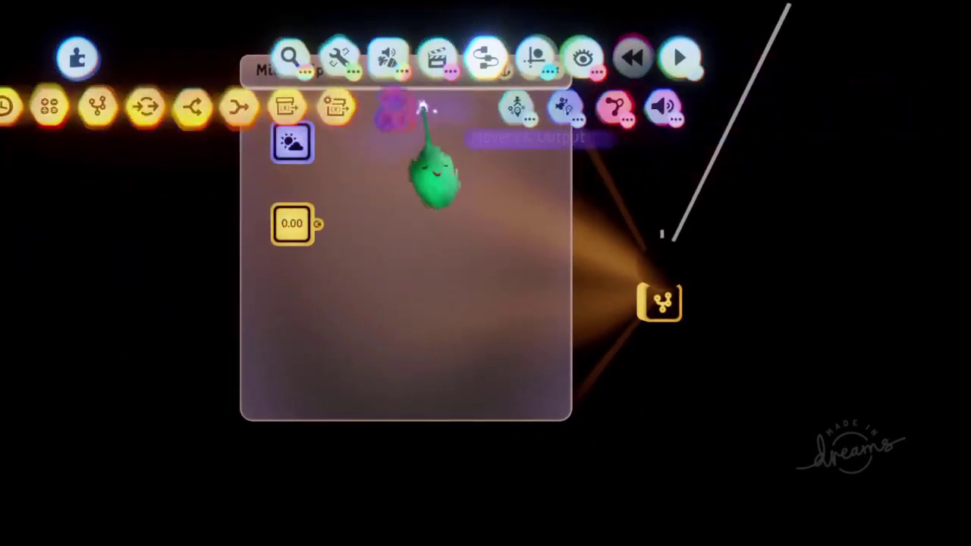
pyautogui.click(819, 133)
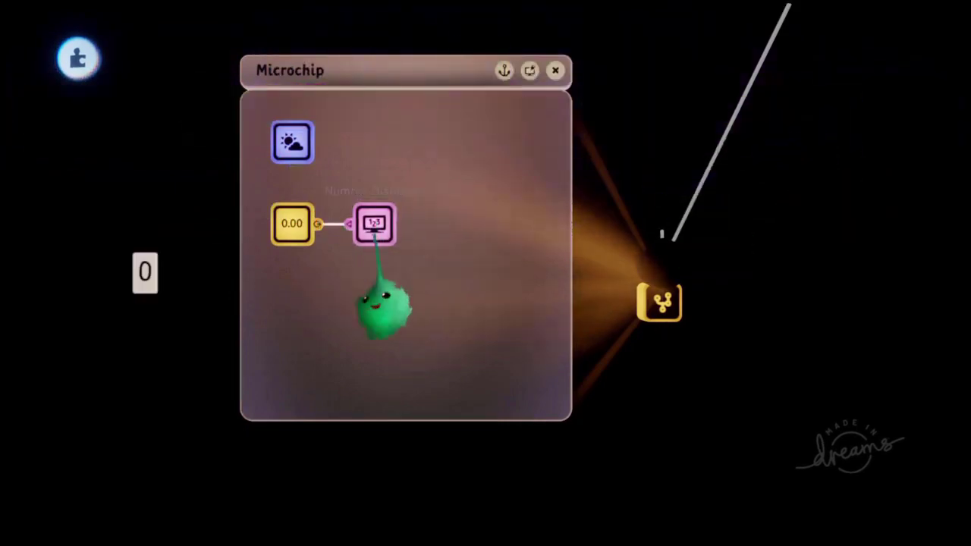
# Add a doorway next to the Sun & Sky gadget in the microchip and set its type to entrance.
pyautogui.scroll(2, 499, 380)
pyautogui.press('Tab')
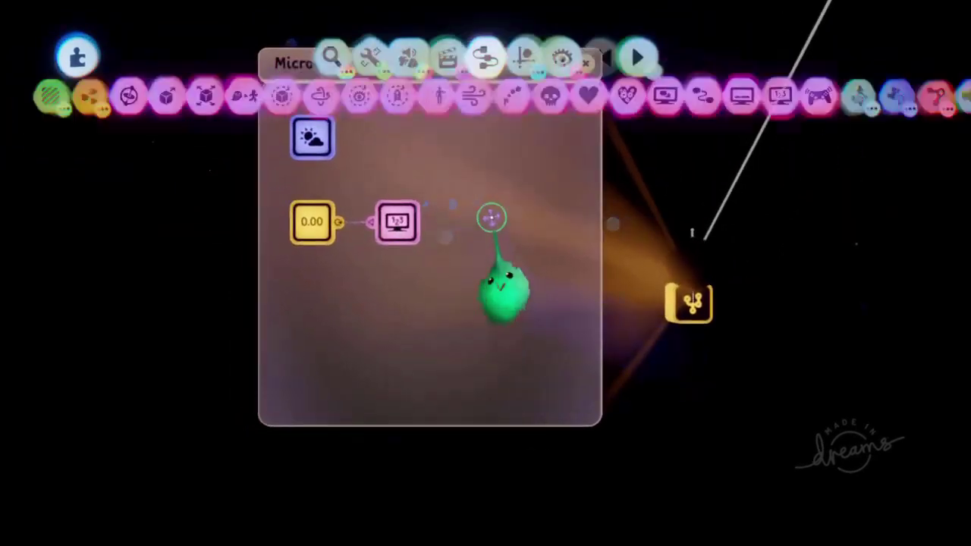
pyautogui.moveTo(618, 112); pyautogui.dragTo(236, 140)
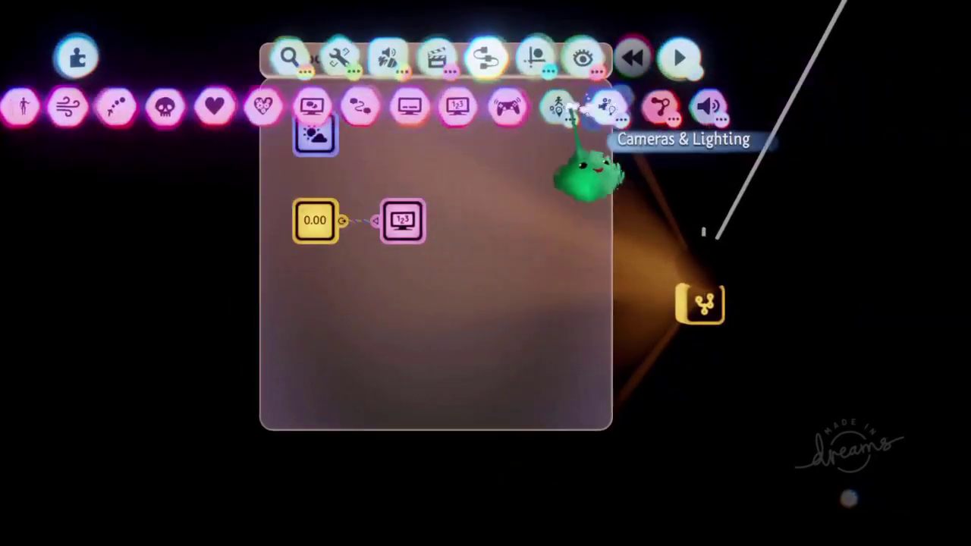
pyautogui.click(609, 106)
pyautogui.click(852, 107)
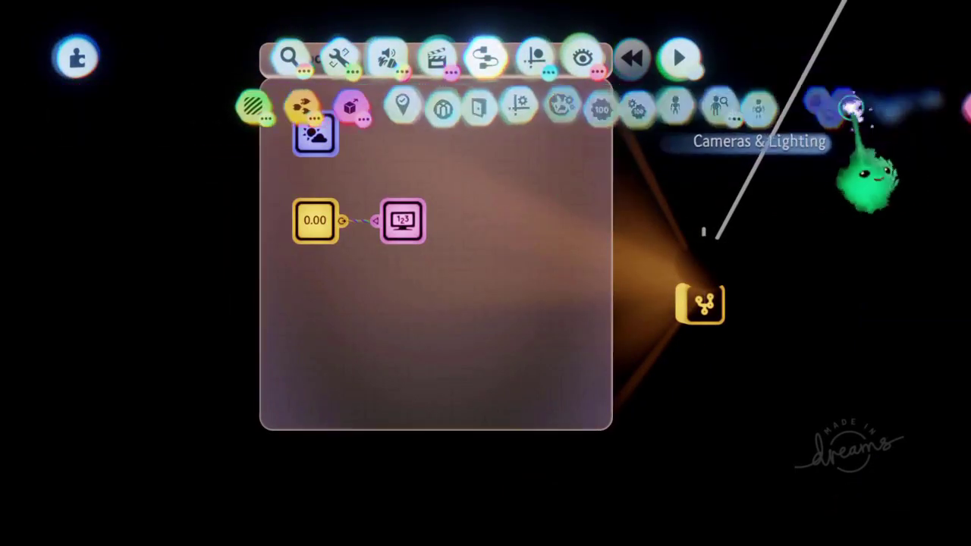
pyautogui.click(501, 110)
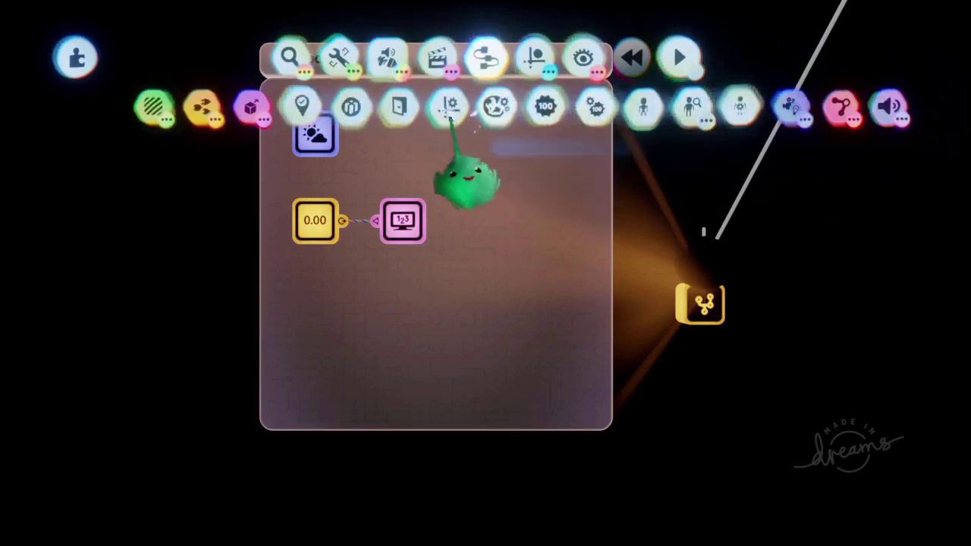
pyautogui.click(400, 106)
pyautogui.click(402, 195)
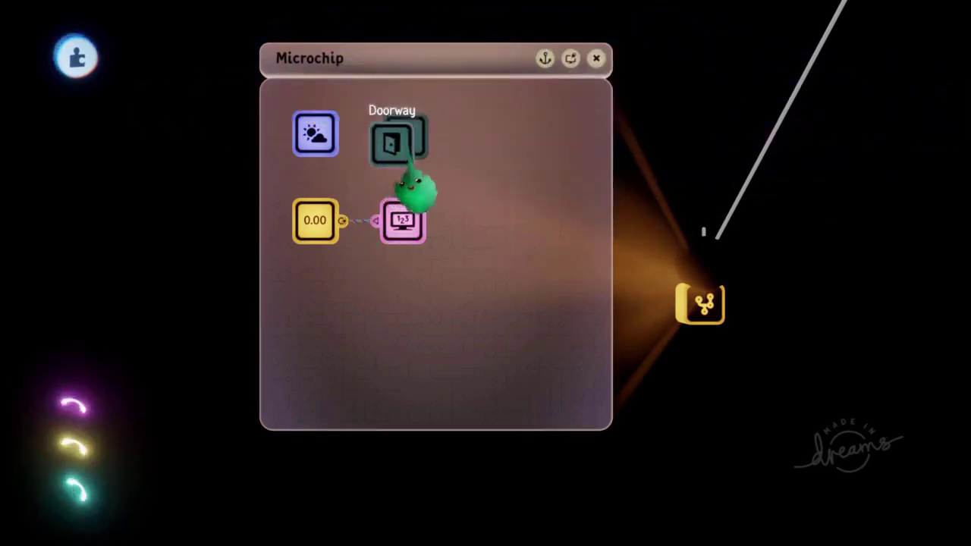
pyautogui.click(402, 156)
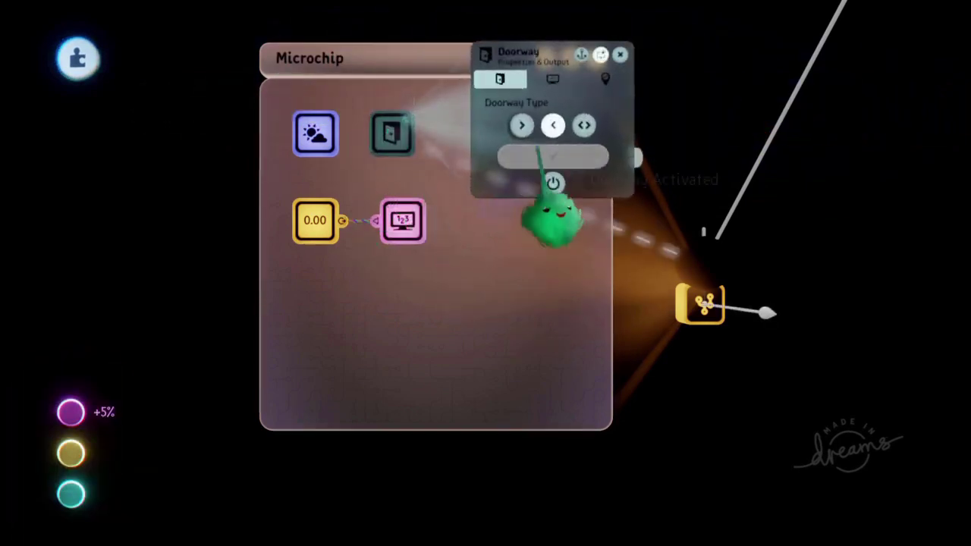
pyautogui.click(522, 127)
pyautogui.press('Escape')
# Exit edit mode and save the router scene as a new creation titled R1-3.
pyautogui.press('Escape')
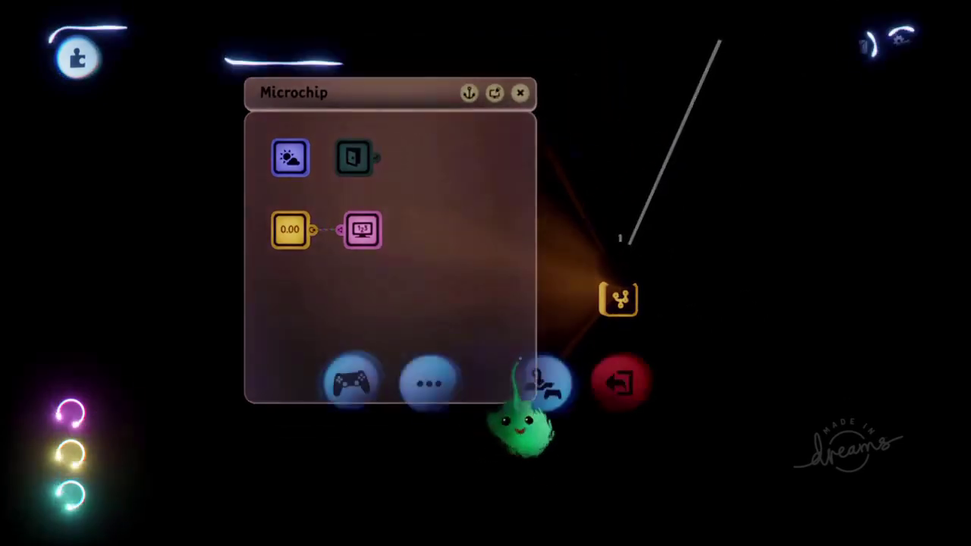
pyautogui.click(621, 379)
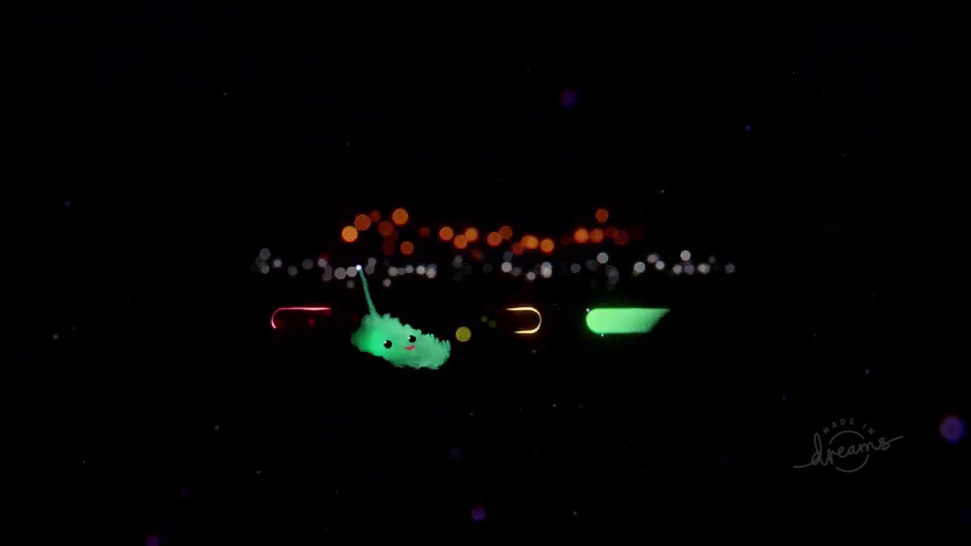
pyautogui.click(588, 303)
pyautogui.click(634, 349)
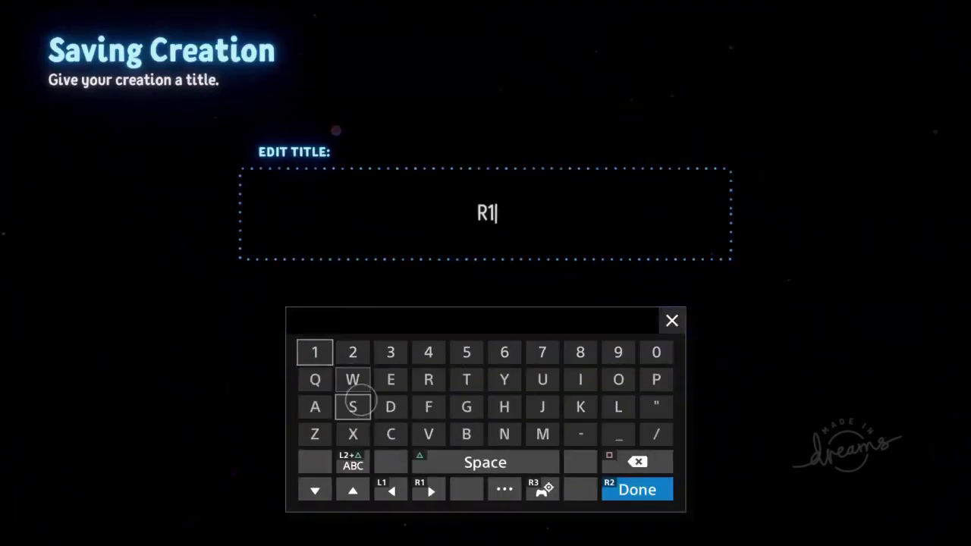
pyautogui.click(315, 379)
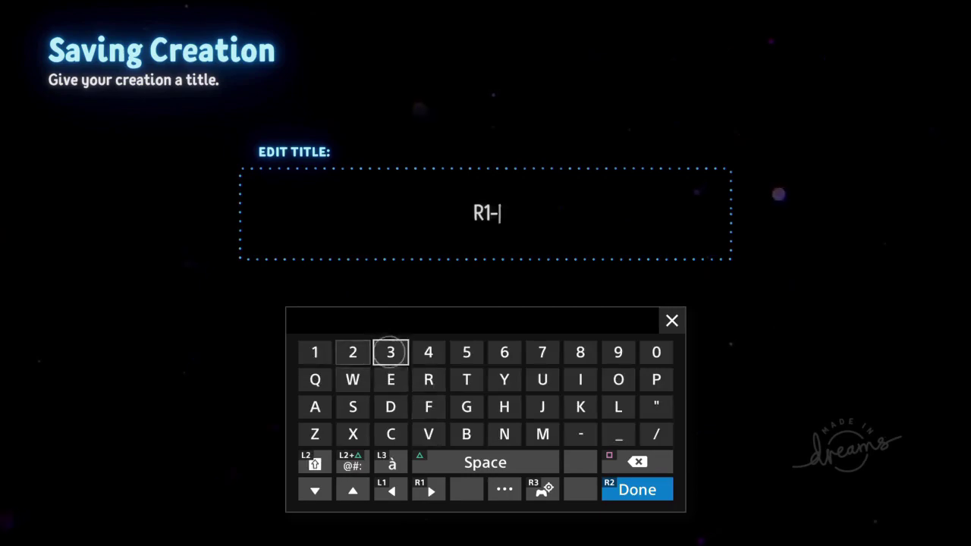
pyautogui.press('Return')
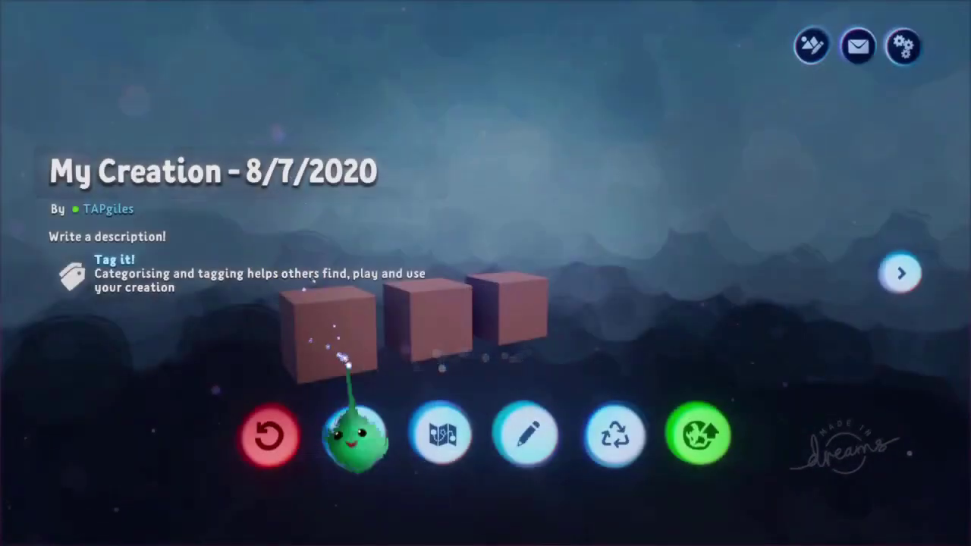
# Open the dream My Creation - 8/7/2020 for editing and stamp the R1-3 scene into it below the hub.
pyautogui.click(548, 439)
pyautogui.click(412, 61)
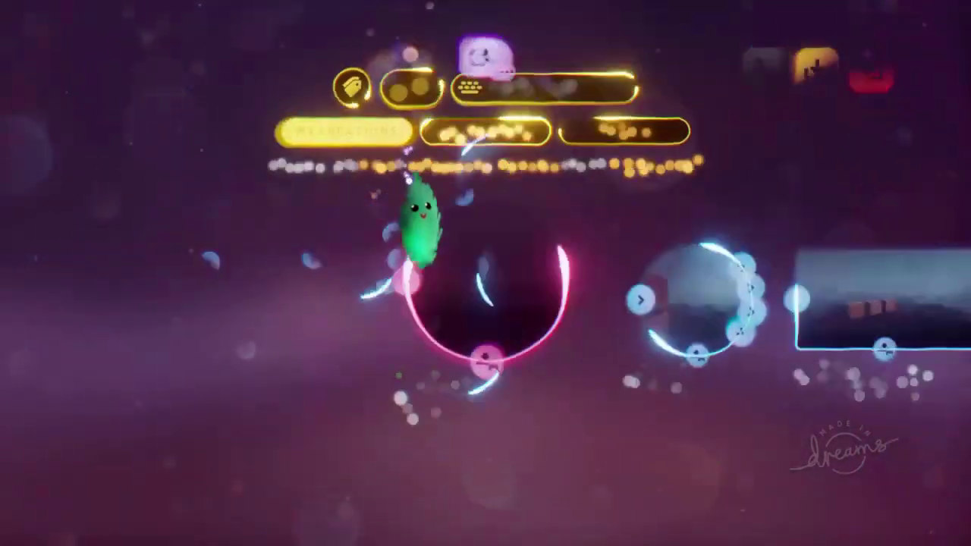
pyautogui.click(463, 346)
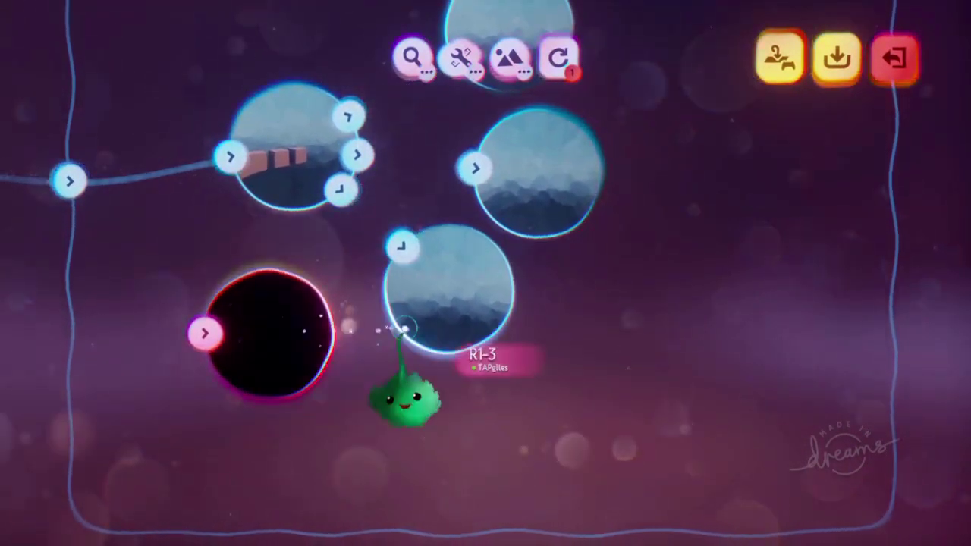
# Move the three level scenes away from the hub and place the R1-3 scene between the hub and the levels.
pyautogui.click(451, 293)
pyautogui.scroll(1, 534, 135)
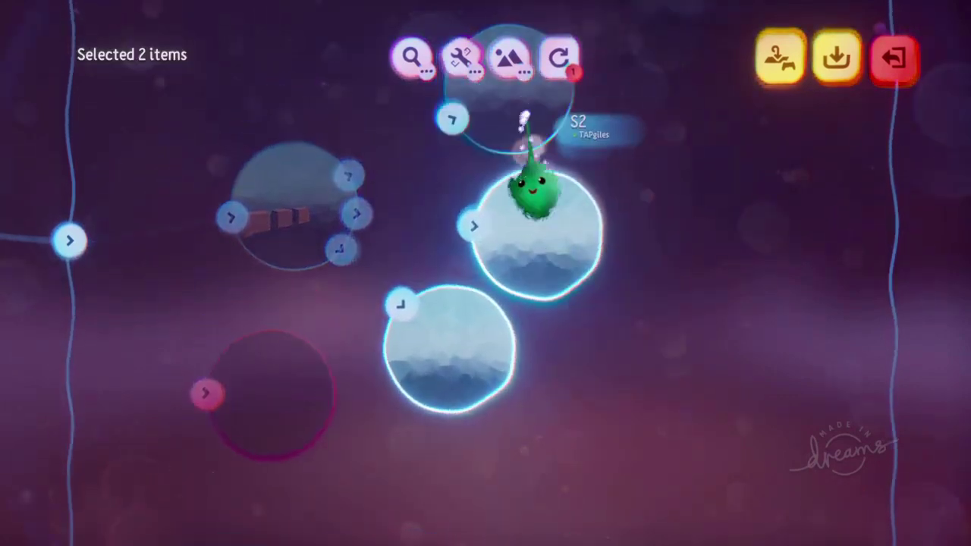
pyautogui.moveTo(520, 199); pyautogui.dragTo(831, 258)
pyautogui.click(505, 373)
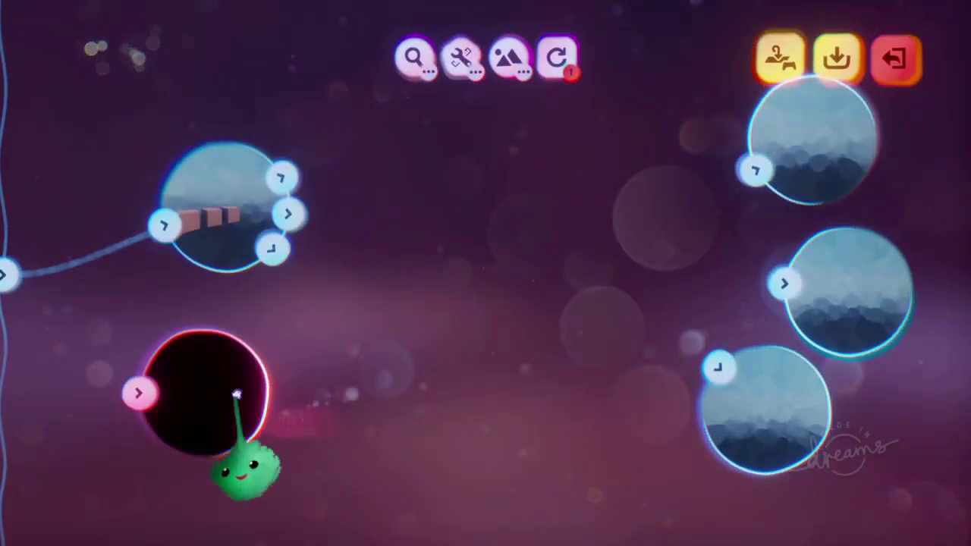
pyautogui.moveTo(237, 393); pyautogui.dragTo(503, 206)
pyautogui.moveTo(623, 186); pyautogui.dragTo(466, 179)
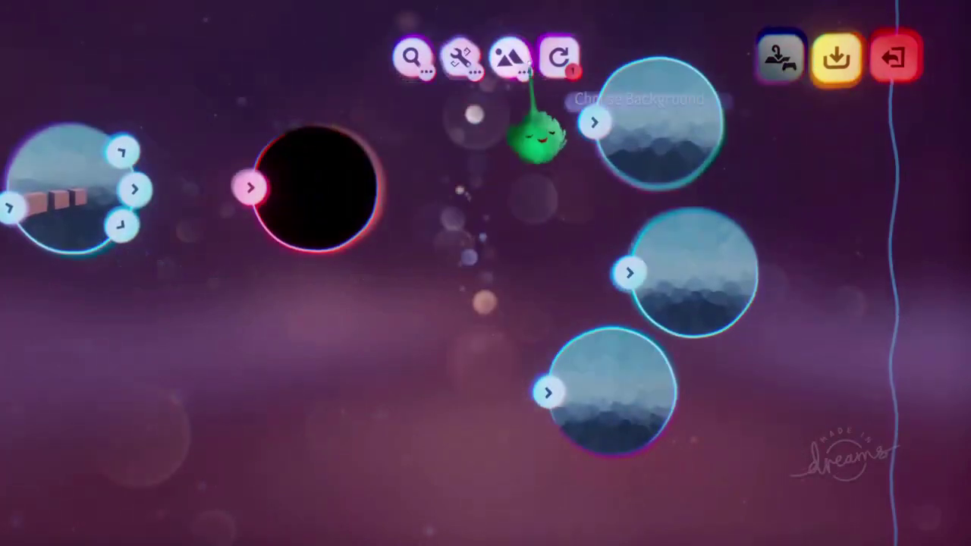
# Update the dream's scenes and turn on Auto-Update for Hub, S1, S2, S3 and R1-3.
pyautogui.click(558, 57)
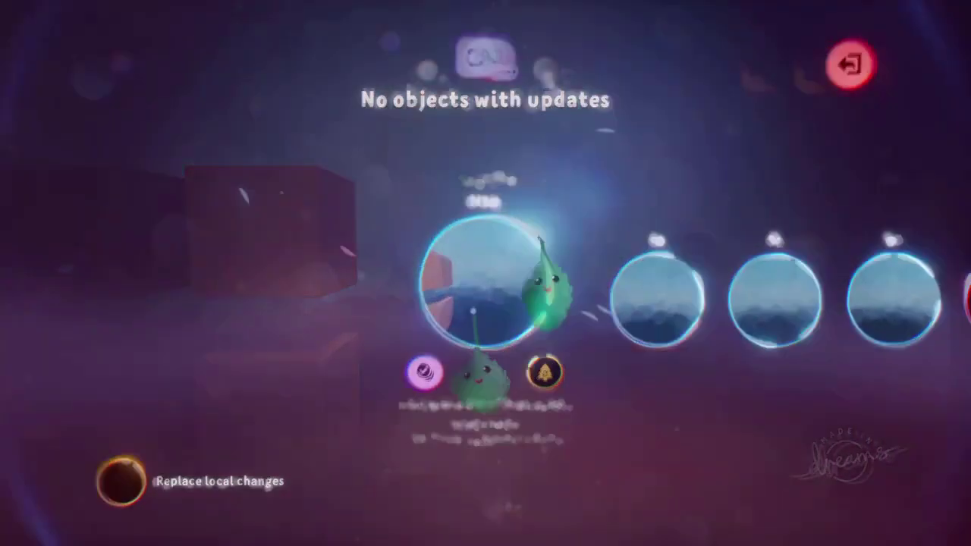
pyautogui.press('Right')
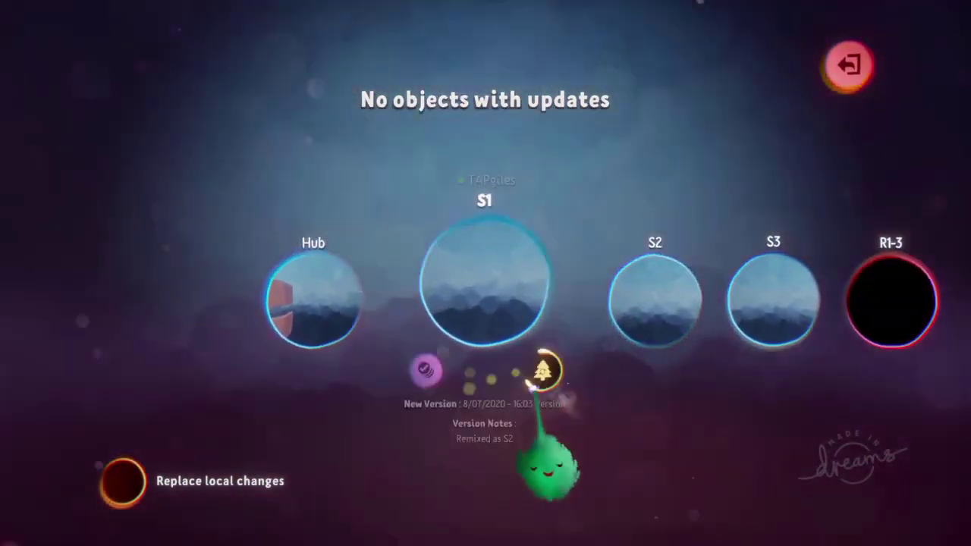
pyautogui.press('Right')
pyautogui.press('Right')
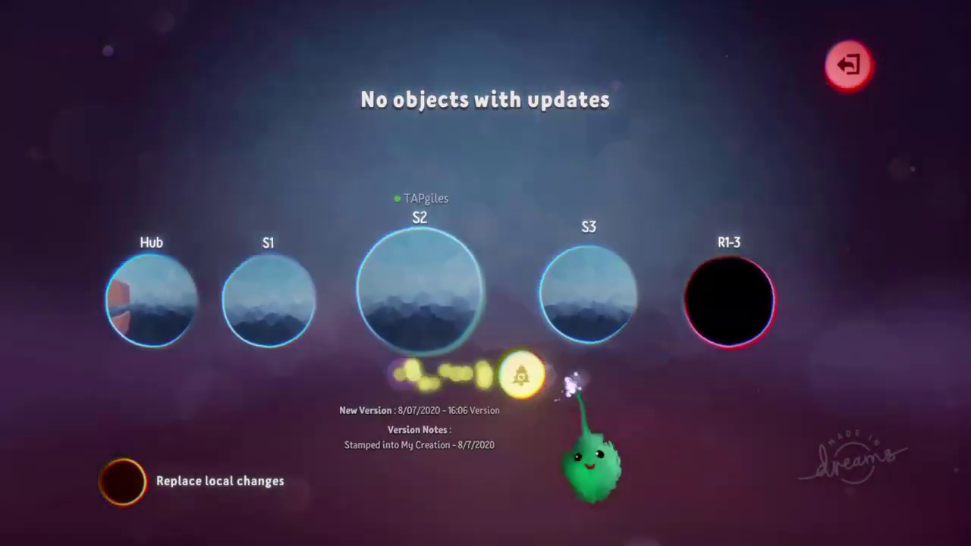
pyautogui.press('Right')
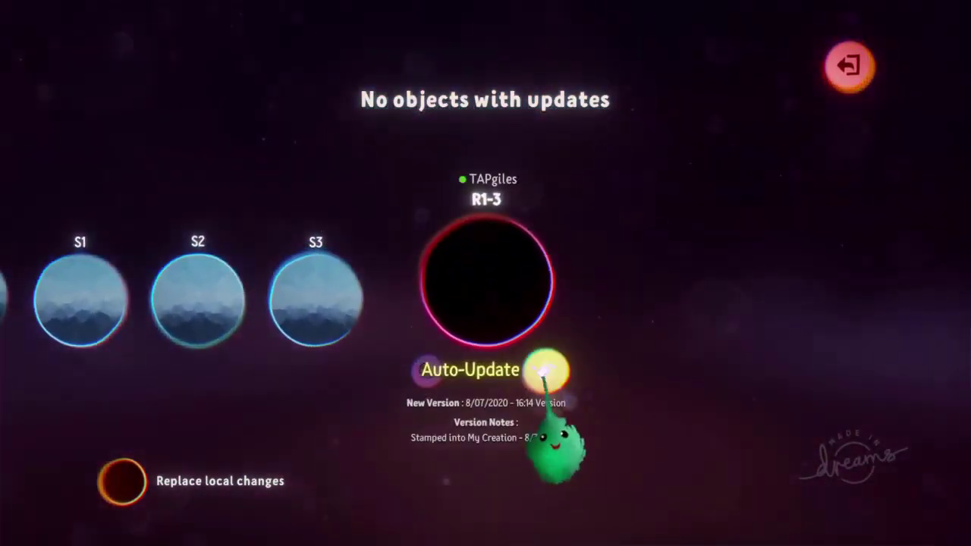
pyautogui.click(864, 74)
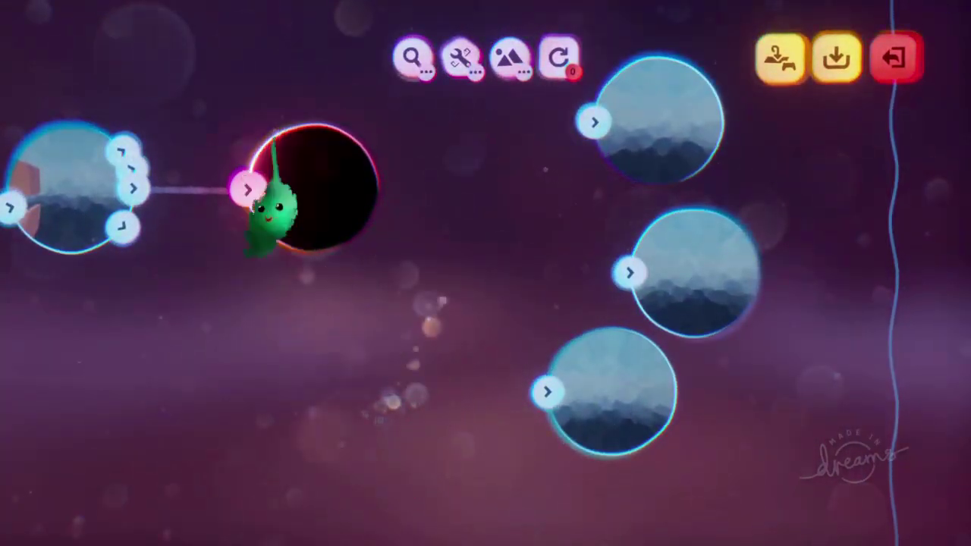
# Link the hub's To 1-3 doorway to the R1-3 scene's entrance and exit the dream's edit mode.
pyautogui.press('Escape')
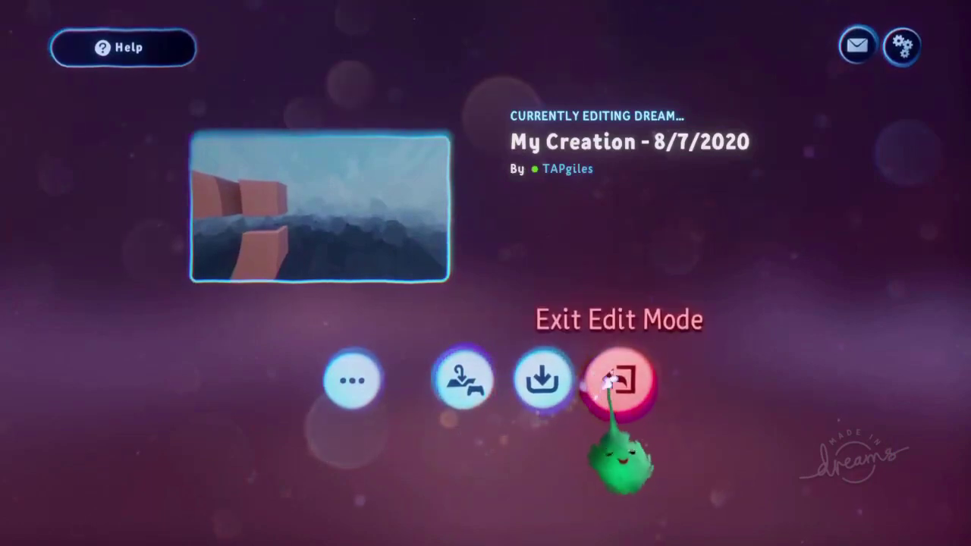
pyautogui.press('Escape')
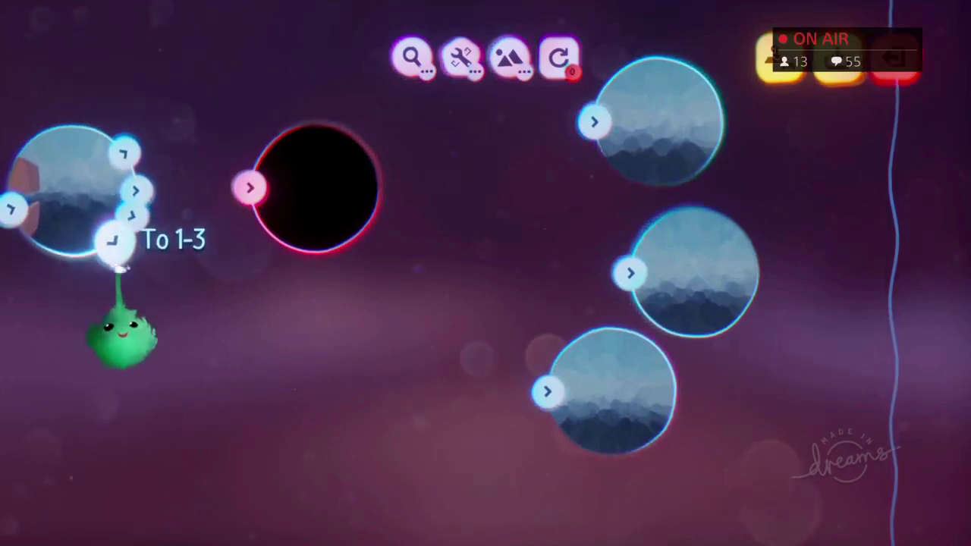
pyautogui.moveTo(112, 240); pyautogui.dragTo(222, 271)
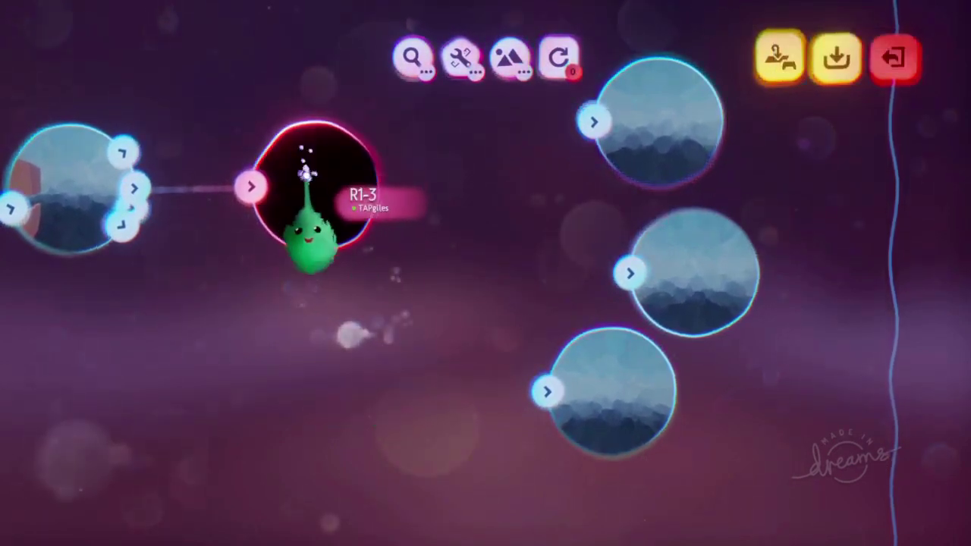
pyautogui.press('Escape')
pyautogui.click(604, 384)
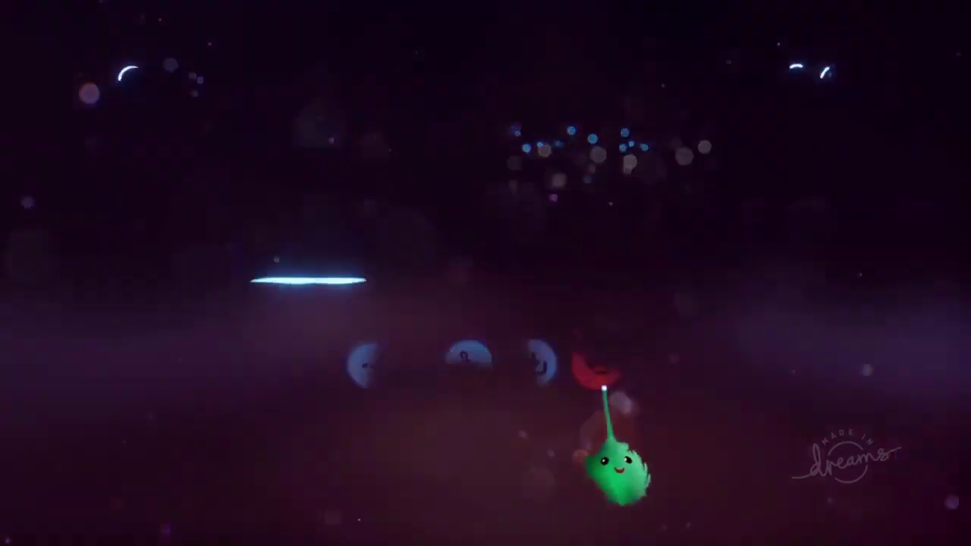
# Save the dream, start playing it and select cube 3 to test its route through the router scene.
pyautogui.click(266, 356)
pyautogui.click(525, 431)
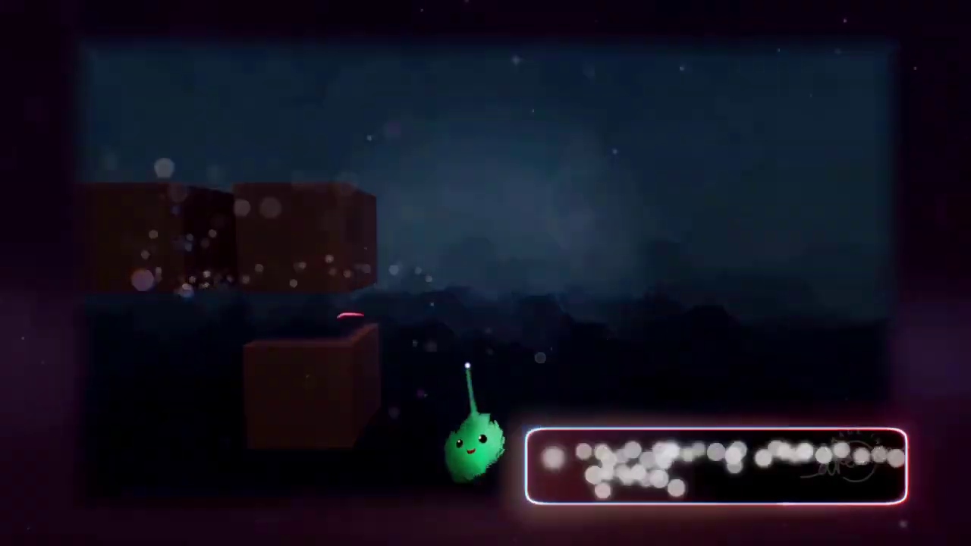
pyautogui.click(543, 343)
pyautogui.click(300, 444)
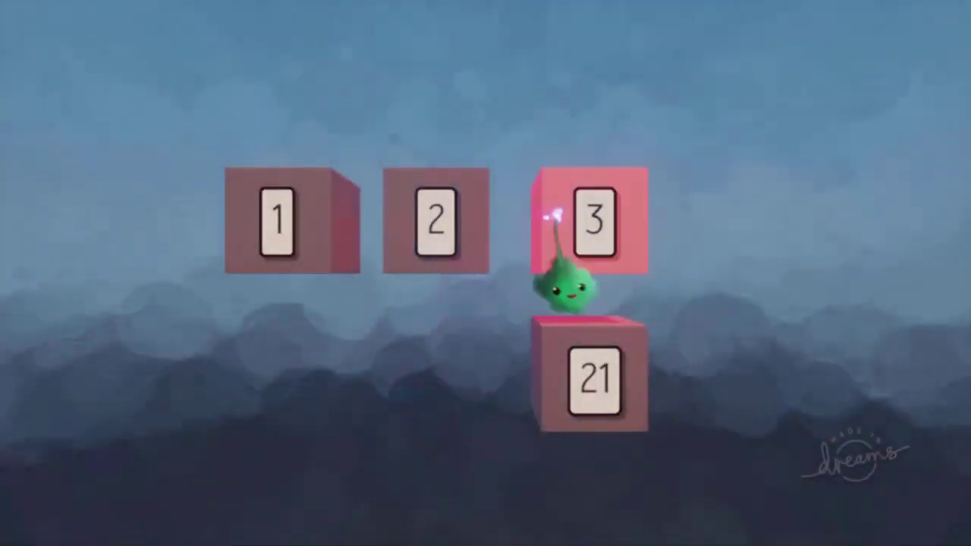
pyautogui.click(556, 216)
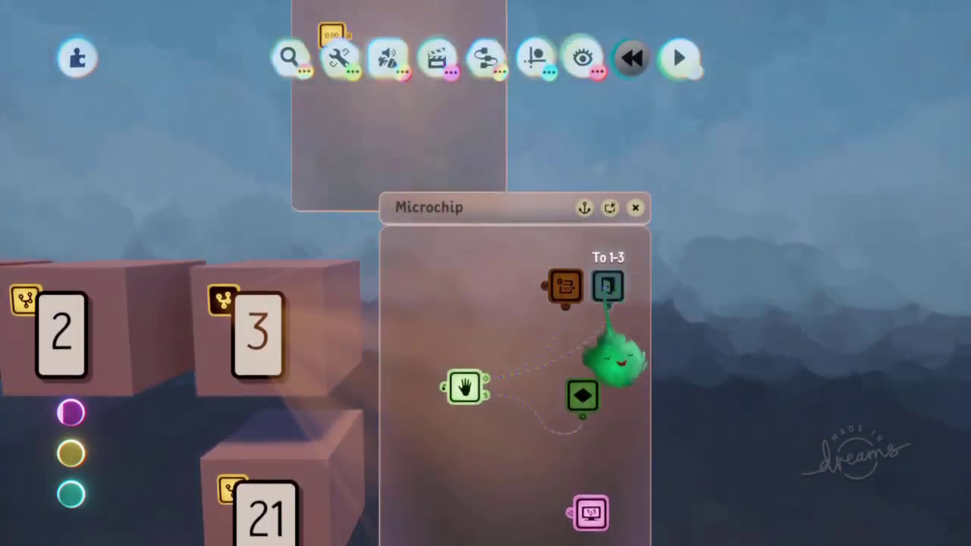
# Move the To 1-3 doorway from cube 3's microchip into the hub's main microchip, wire cubes 1, 2 and 3 to it, and save.
pyautogui.moveTo(617, 347); pyautogui.dragTo(328, 203)
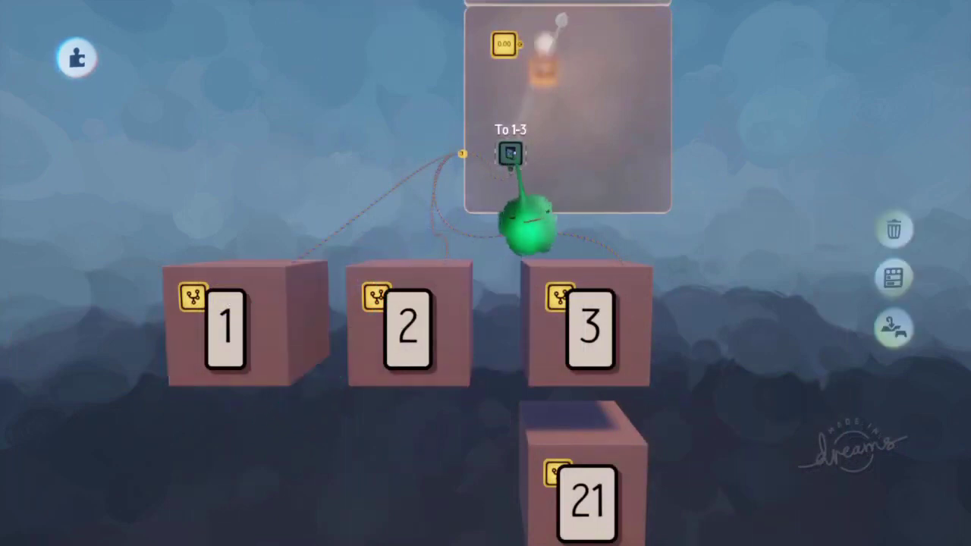
pyautogui.click(194, 297)
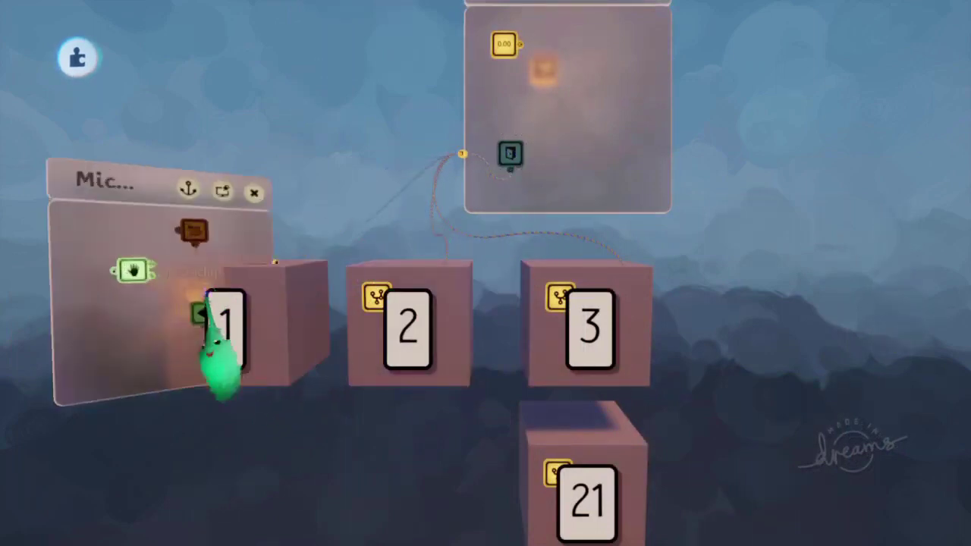
pyautogui.press('Escape')
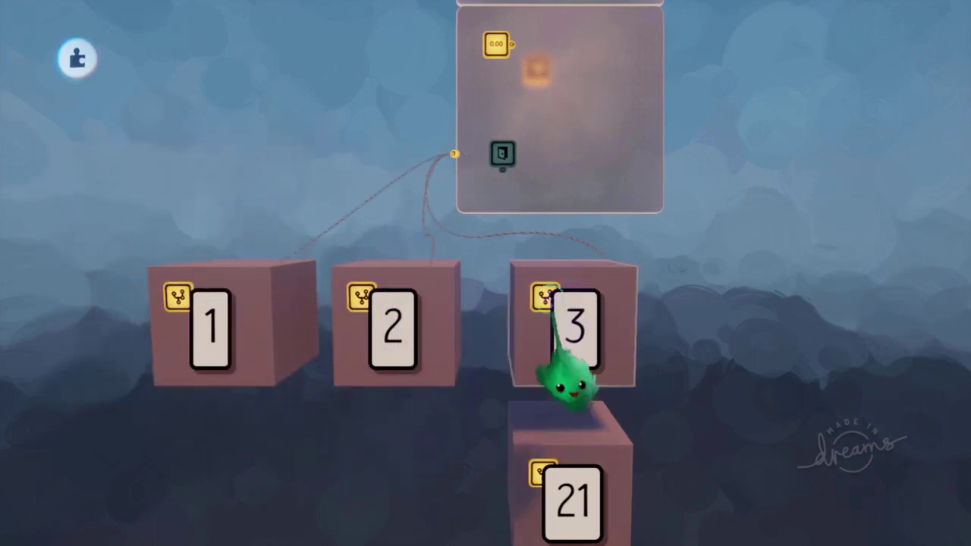
pyautogui.press('Escape')
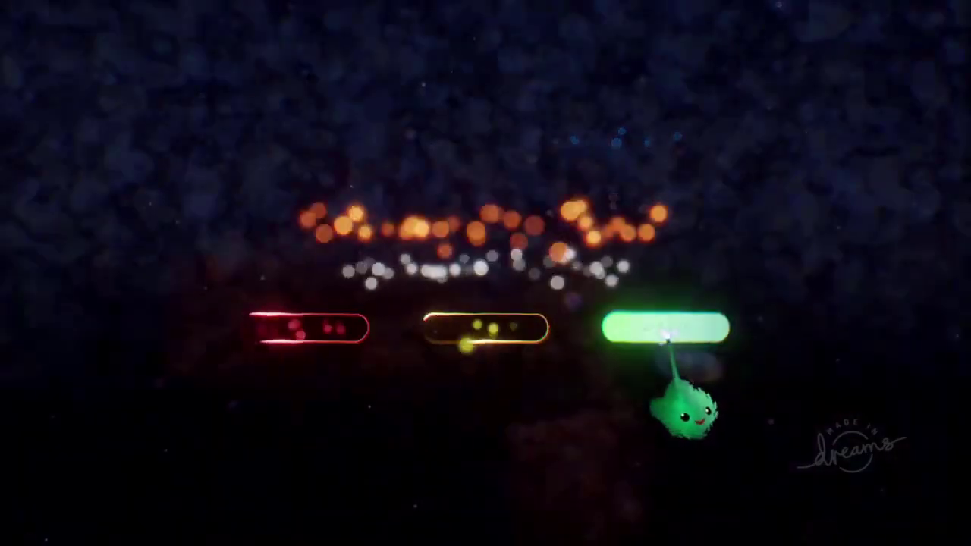
pyautogui.click(665, 341)
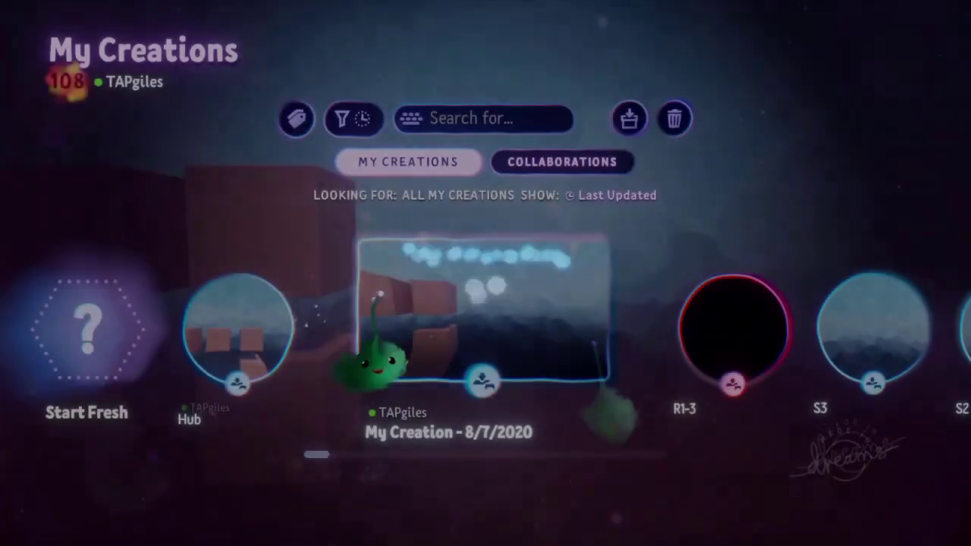
# Open the dream My Creation - 8/7/2020 for editing to bring in the updated Hub scene and save it.
pyautogui.click(372, 320)
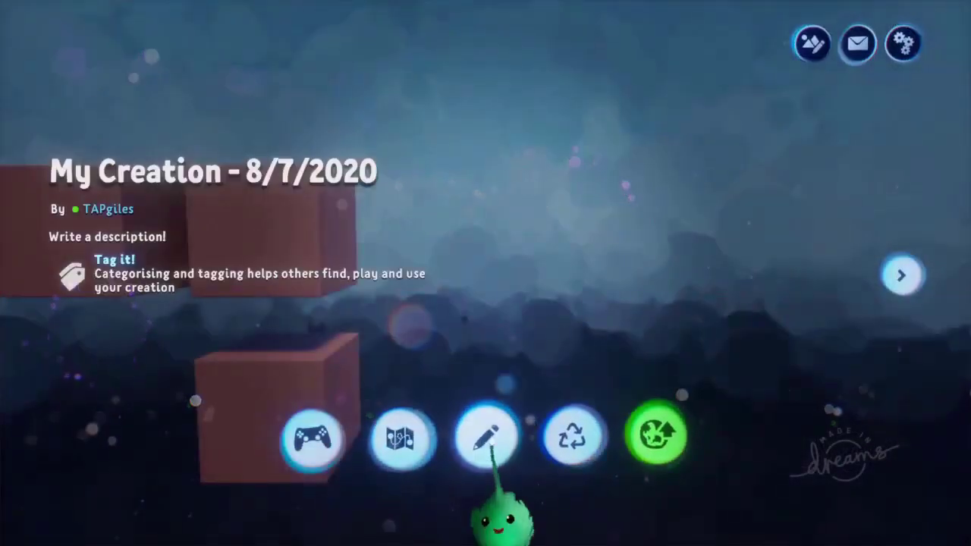
pyautogui.click(486, 439)
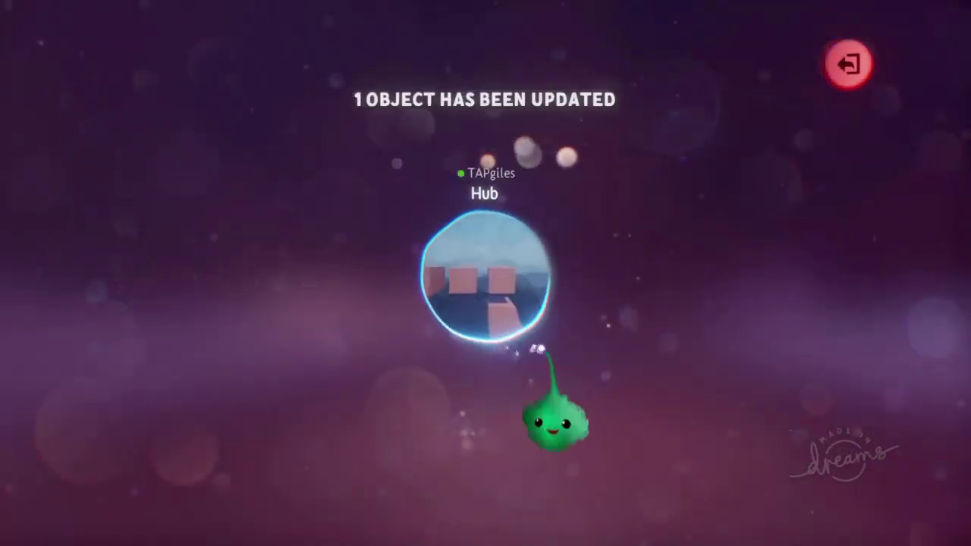
pyautogui.press('Escape')
pyautogui.click(616, 391)
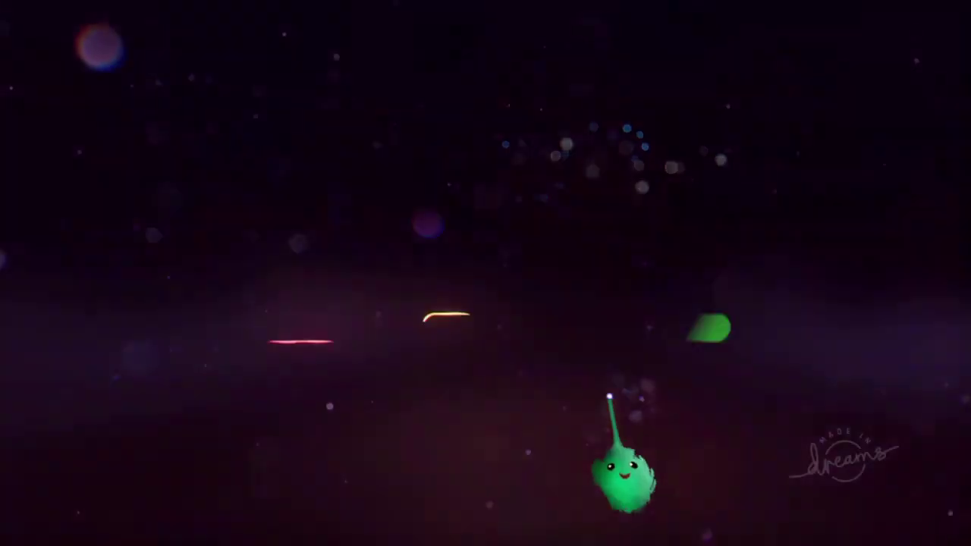
pyautogui.click(658, 328)
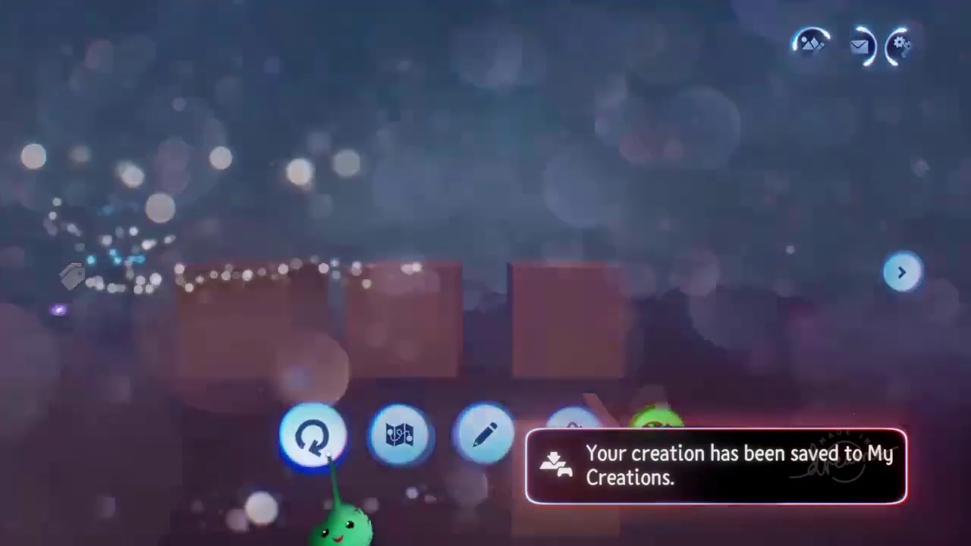
# Resume playing the dream, return to its cover page and reset its saved progress.
pyautogui.click(319, 443)
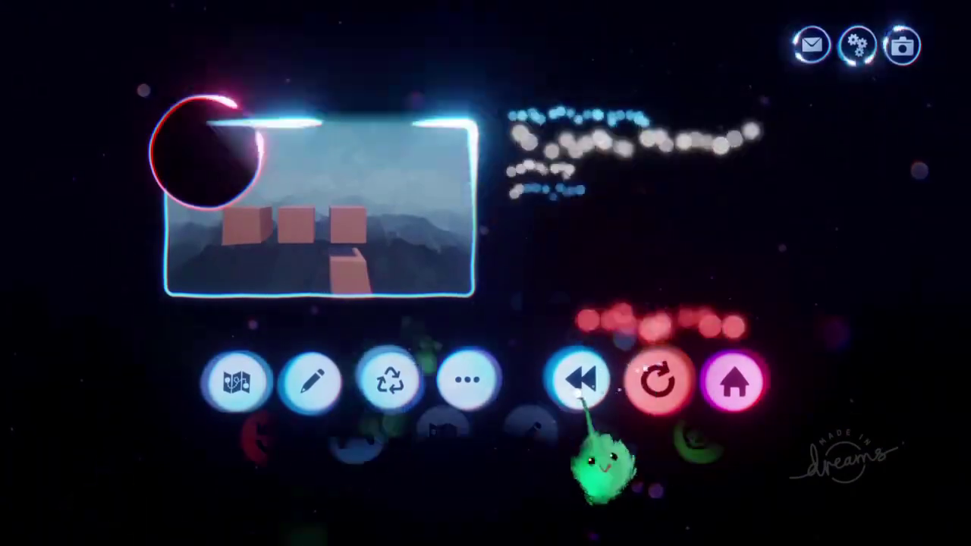
pyautogui.click(651, 370)
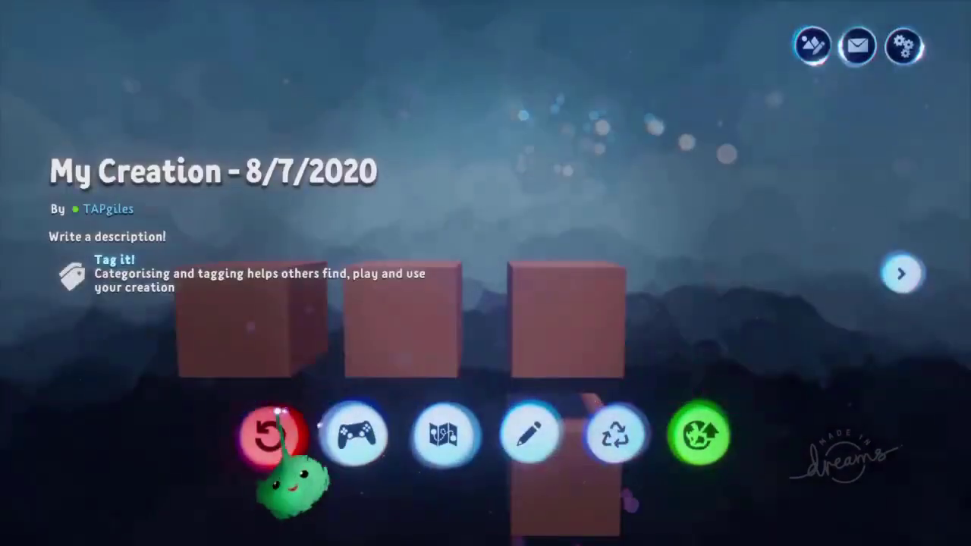
pyautogui.click(274, 421)
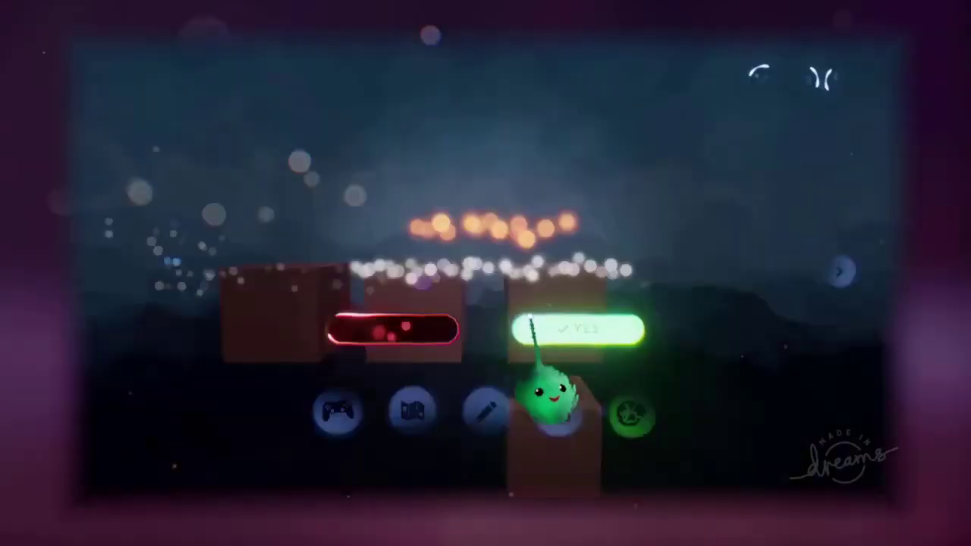
pyautogui.click(532, 322)
# Play the dream from the start, select cube 2 to test its route, and pause the playthrough.
pyautogui.click(314, 433)
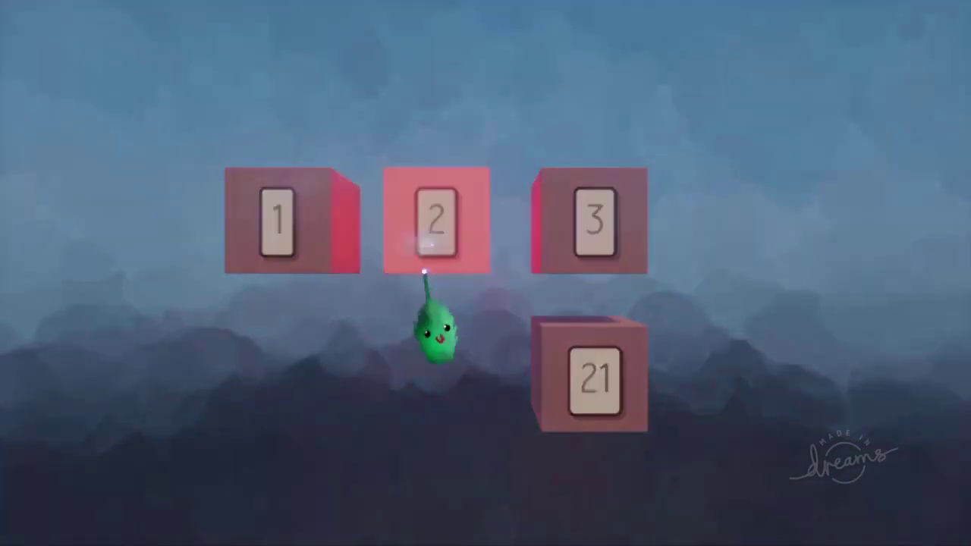
pyautogui.click(426, 254)
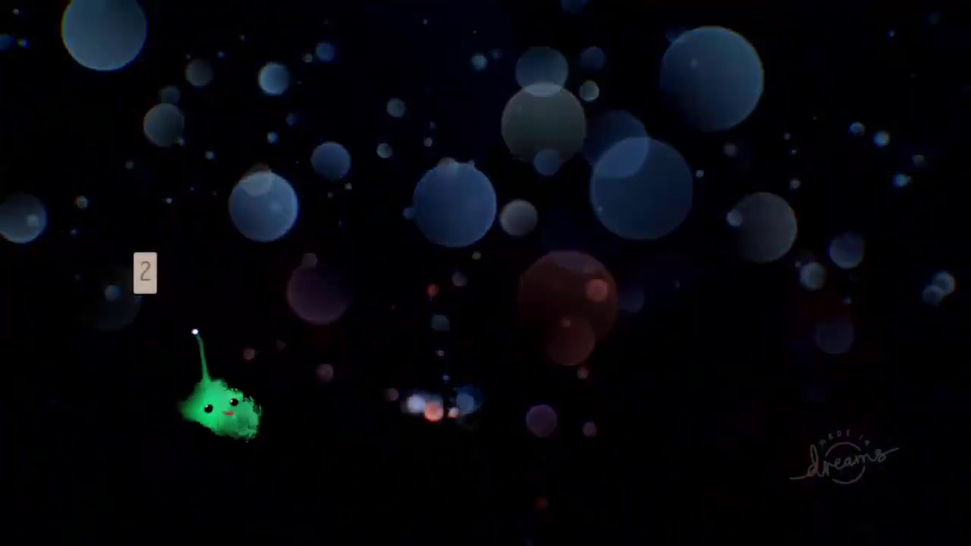
pyautogui.press('Escape')
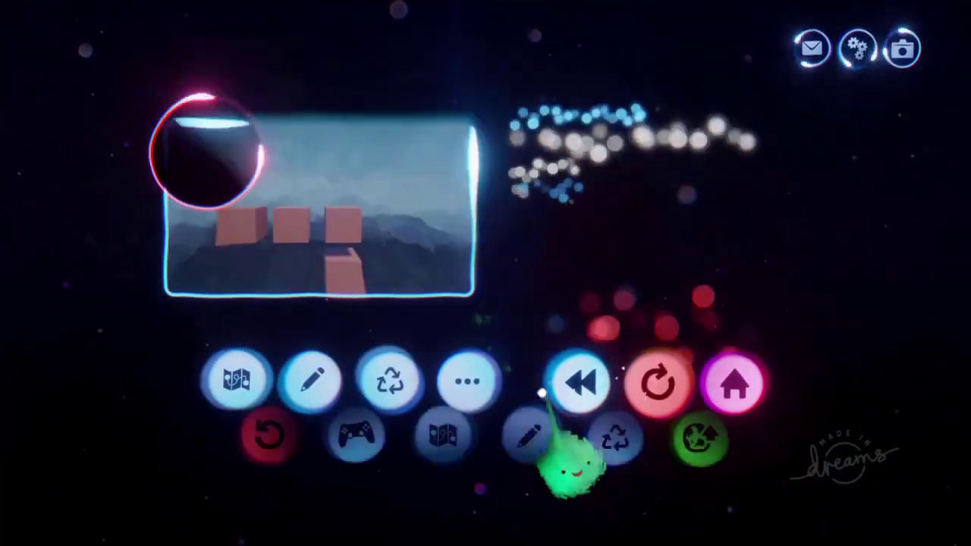